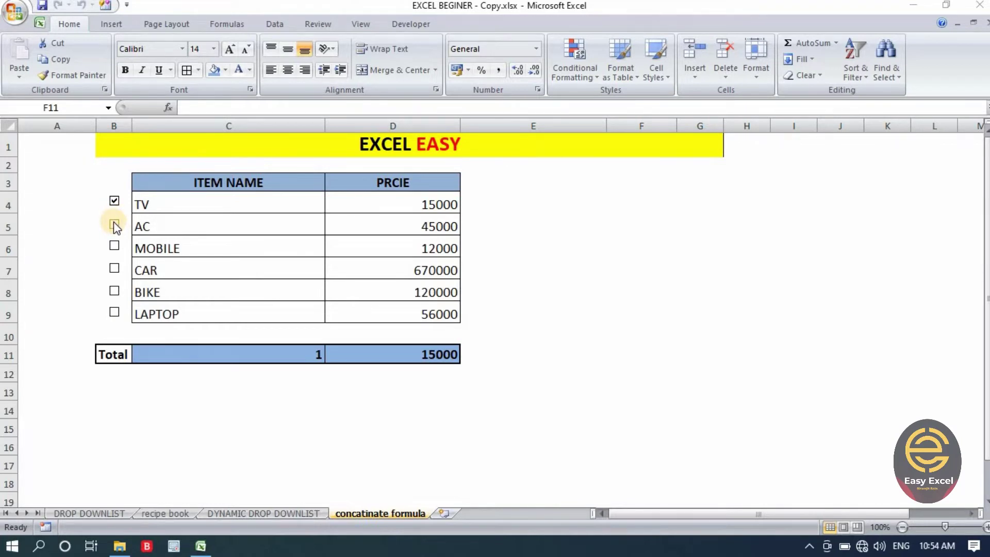
Step: Tick AC and inspect the COUNTIF formula in C11 and SUMIF in D11
{"action": "left_click", "coordinate": [114, 225]}
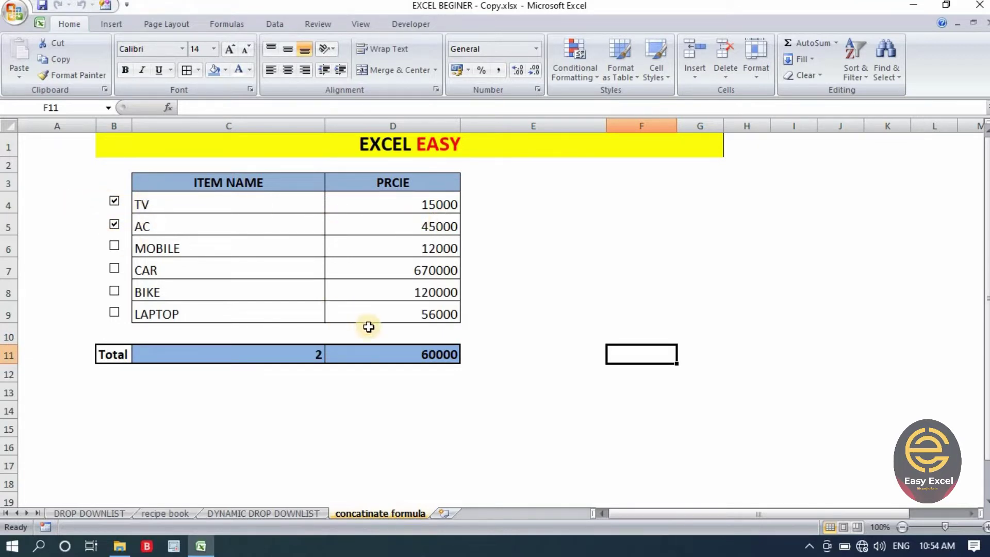
{"action": "left_click", "coordinate": [281, 354]}
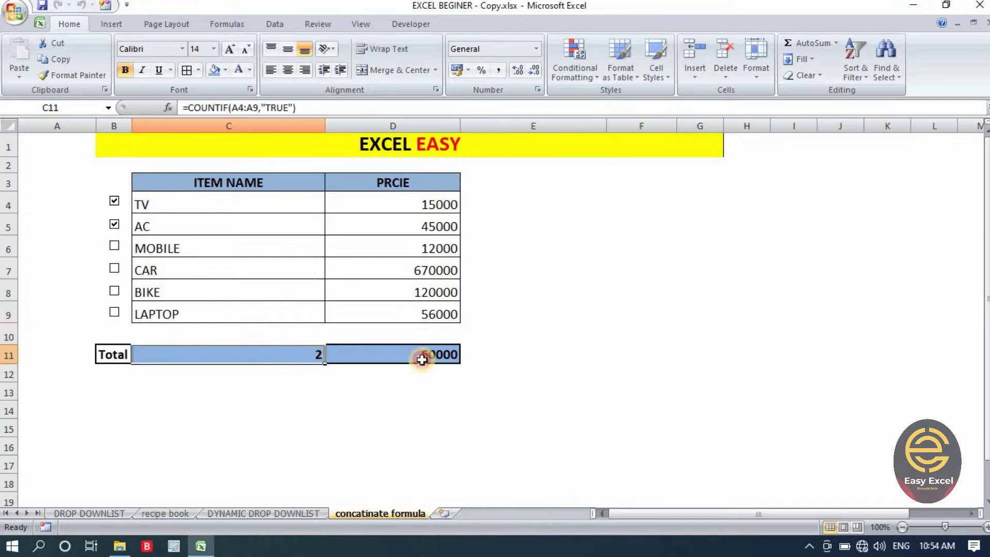
{"action": "left_click", "coordinate": [423, 356]}
{"action": "left_click", "coordinate": [575, 353]}
{"action": "left_click", "coordinate": [884, 243]}
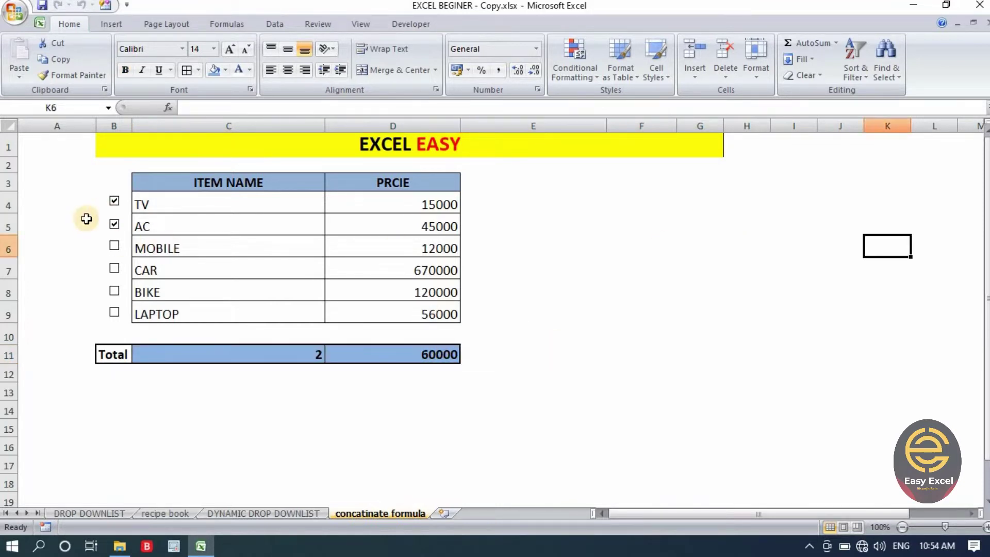
Step: Tick the MOBILE, CAR, BIKE and LAPTOP checkboxes
{"action": "left_click", "coordinate": [115, 247]}
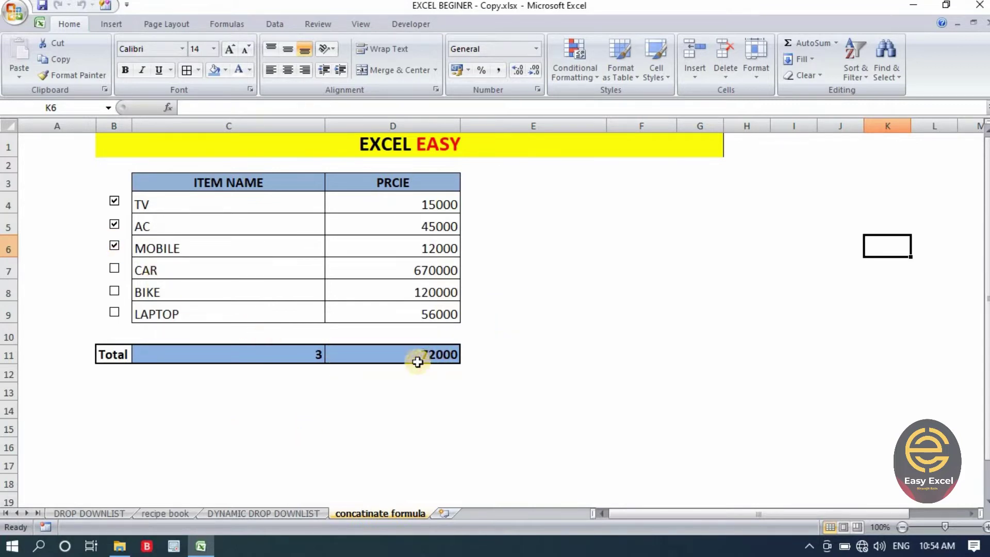
{"action": "left_click", "coordinate": [115, 268]}
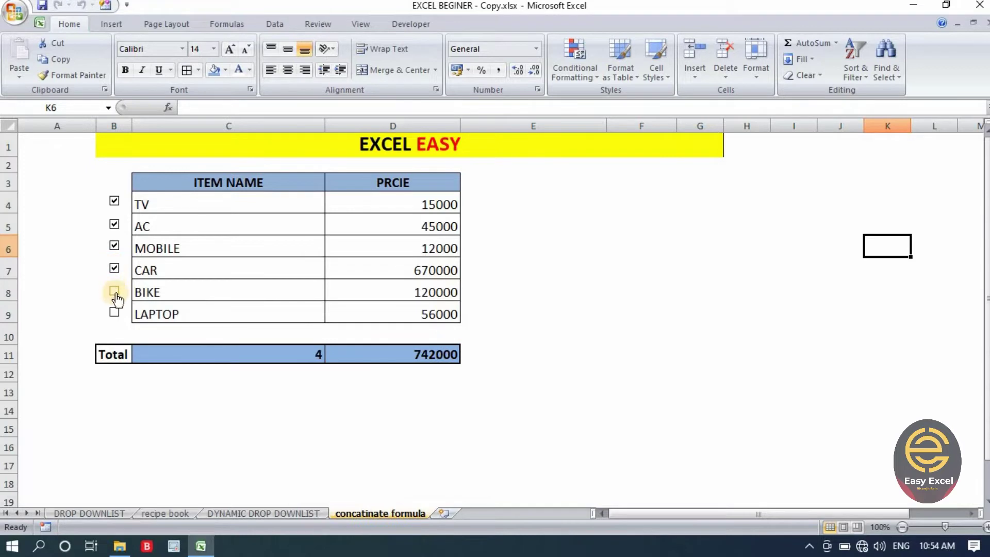
{"action": "left_click", "coordinate": [115, 293]}
{"action": "left_click", "coordinate": [115, 314]}
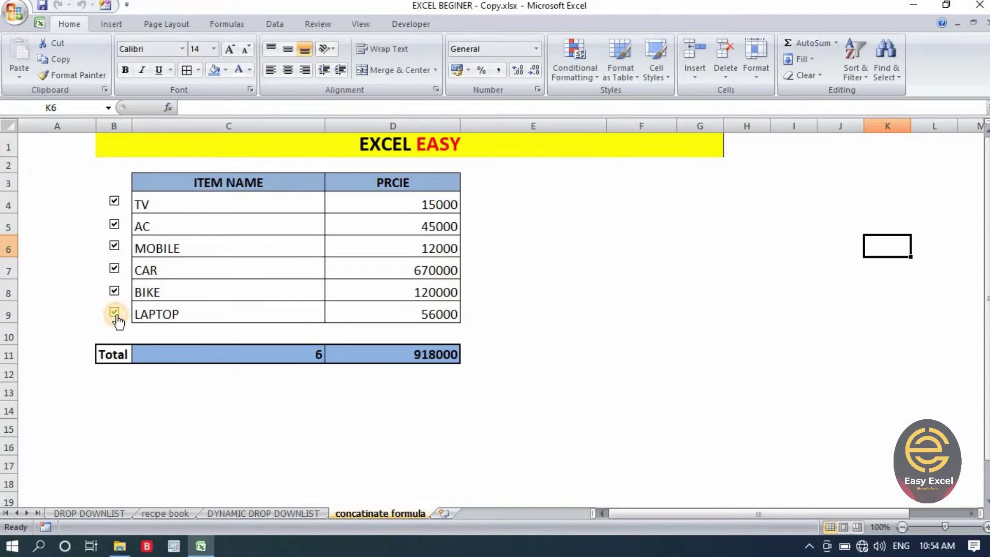
{"action": "left_click", "coordinate": [691, 243]}
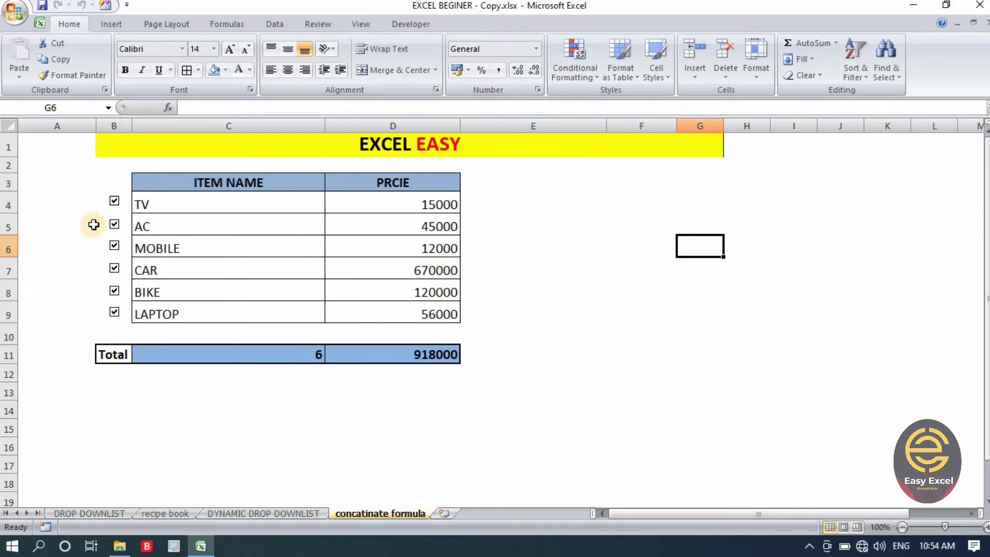
Step: Untick TV, AC, BIKE and LAPTOP, leaving only MOBILE and CAR checked
{"action": "left_click", "coordinate": [114, 201]}
{"action": "left_click", "coordinate": [114, 225]}
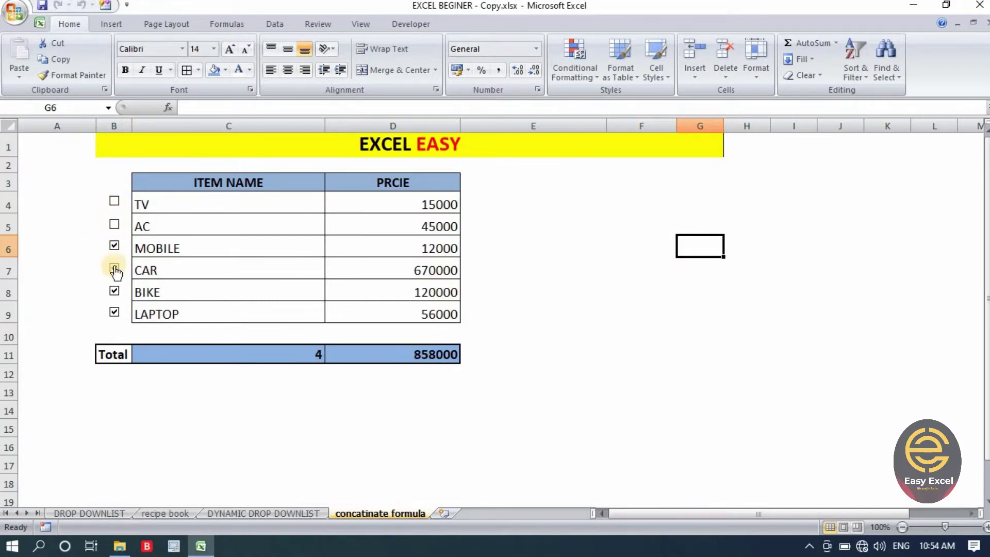
{"action": "left_click", "coordinate": [114, 312]}
{"action": "left_click", "coordinate": [114, 291]}
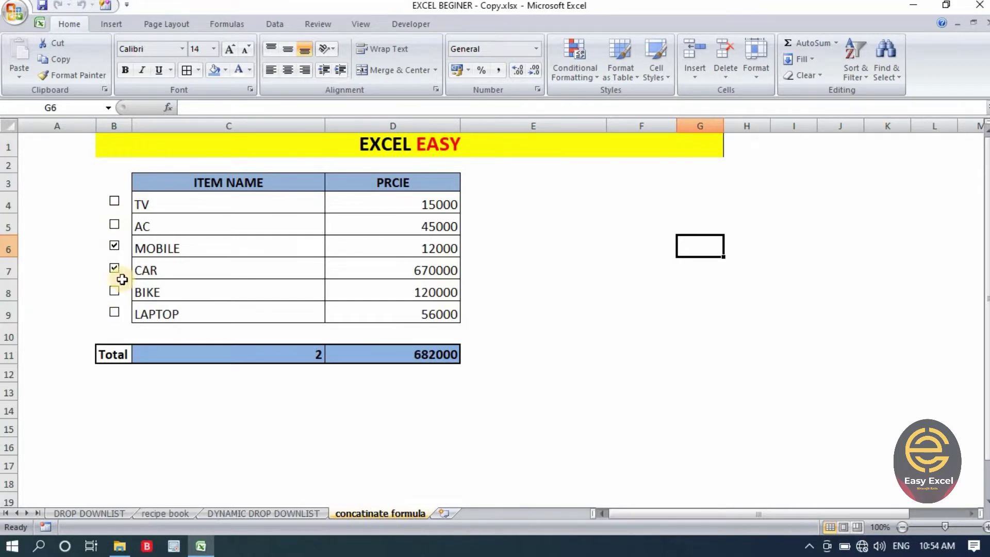
Step: Review the D11 SUMIF and C11 COUNTIF totals, then add a new blank worksheet
{"action": "left_click", "coordinate": [438, 355]}
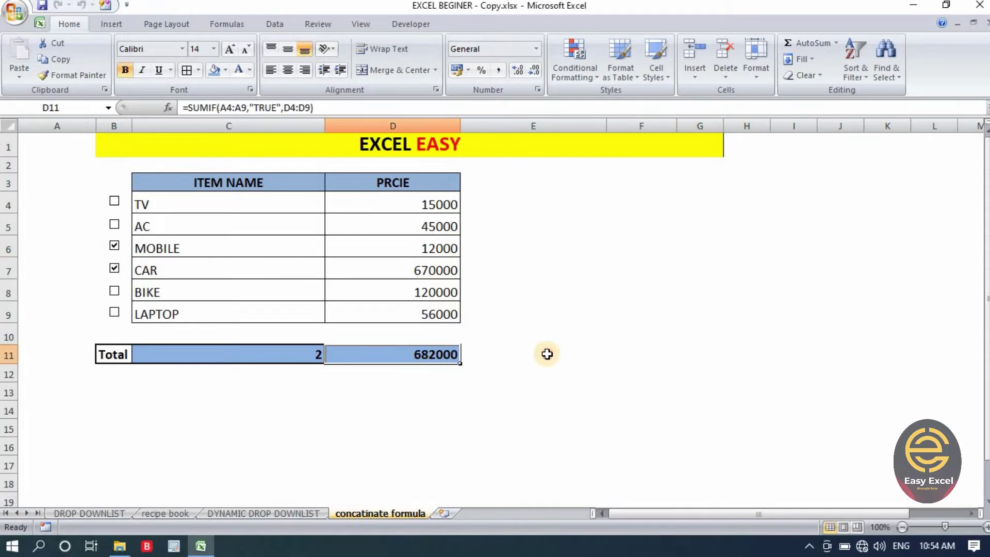
{"action": "left_click", "coordinate": [516, 353]}
{"action": "left_click", "coordinate": [285, 353]}
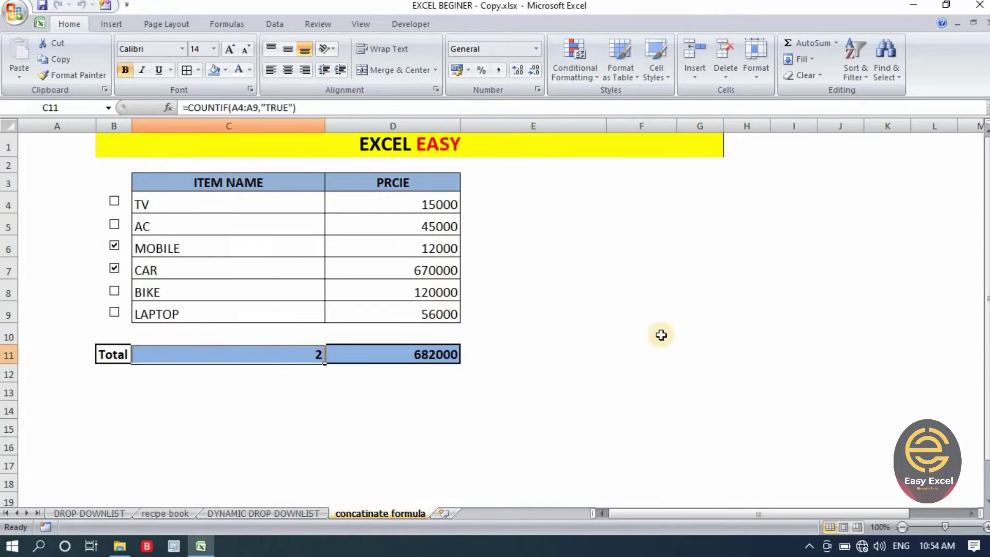
{"action": "left_click", "coordinate": [683, 316]}
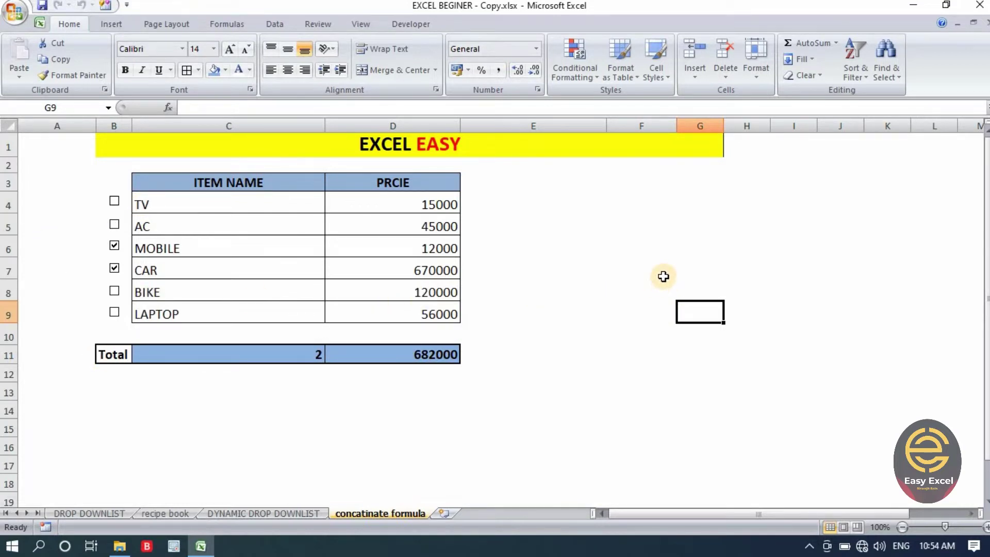
{"action": "left_click", "coordinate": [446, 512]}
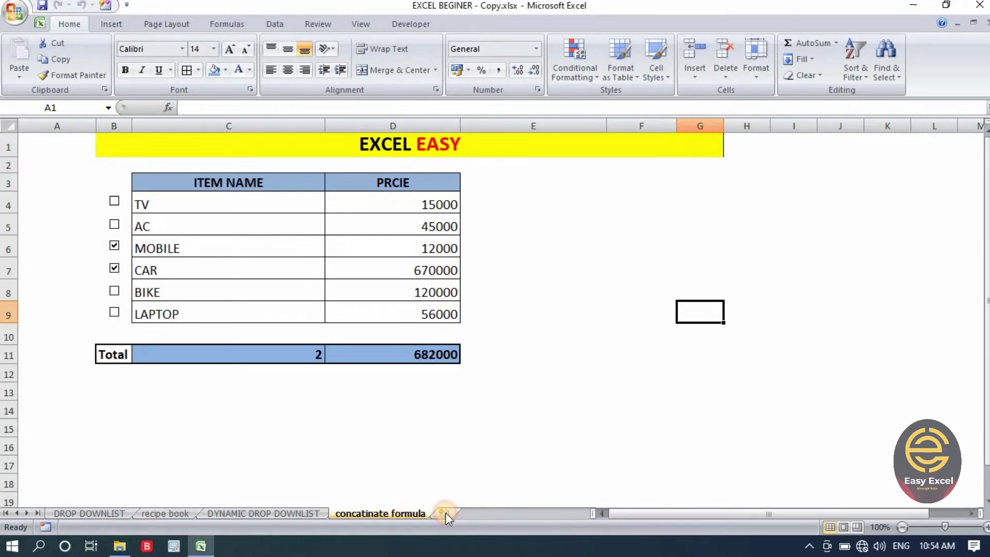
Step: Enter headers ITEM NAME in C4 and PRICE in D4, and widen column C
{"action": "left_click", "coordinate": [176, 183]}
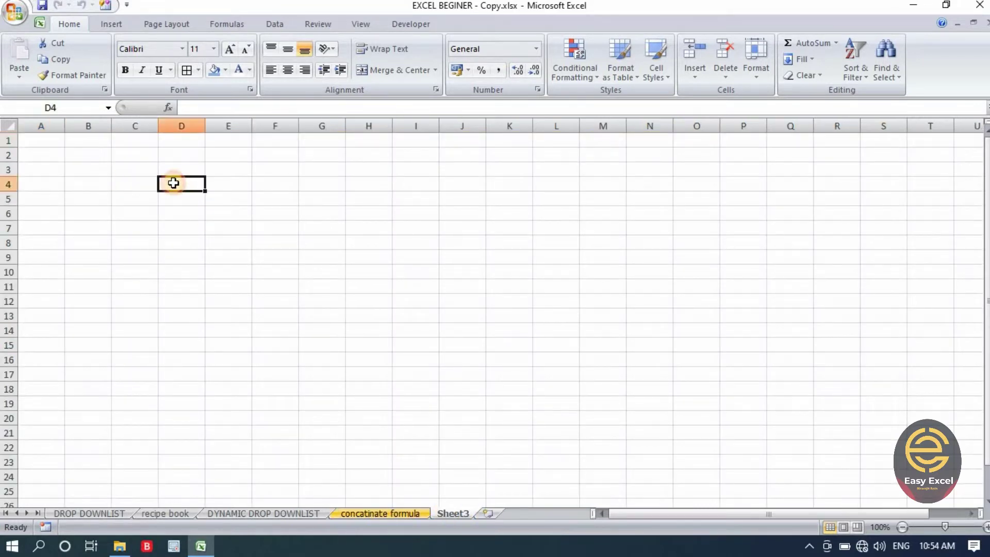
{"action": "left_click", "coordinate": [147, 183]}
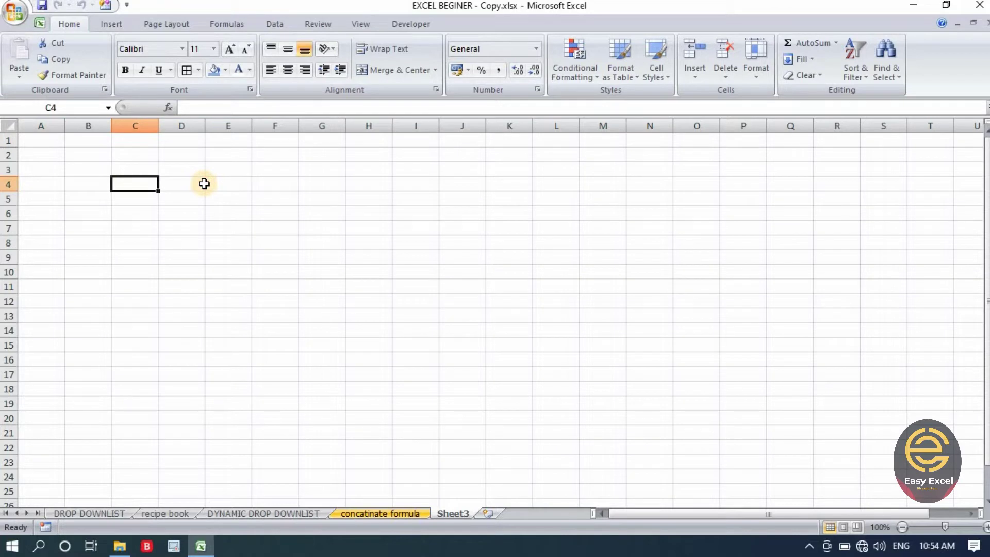
{"action": "type", "text": "ITEM NAME"}
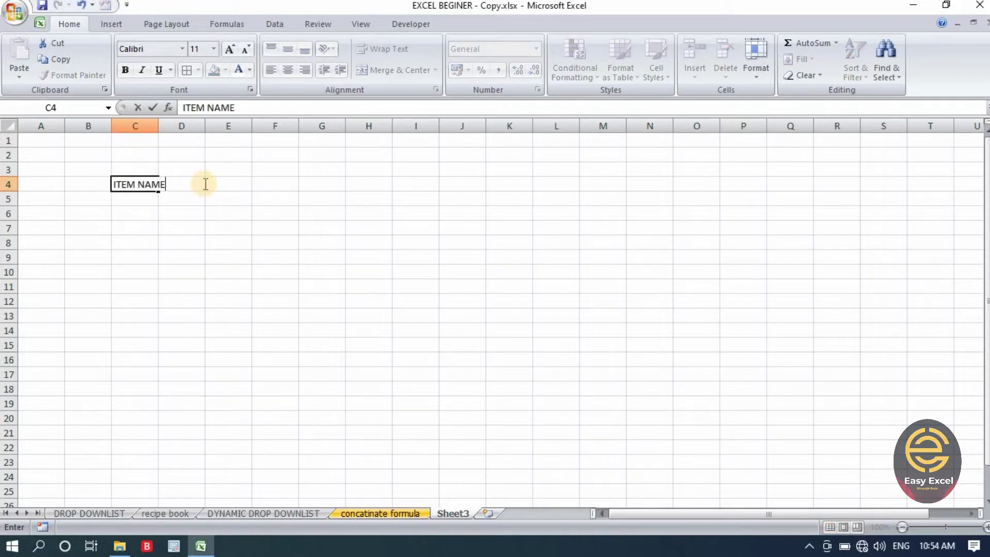
{"action": "left_click", "coordinate": [204, 184]}
{"action": "type", "text": "PCIE"}
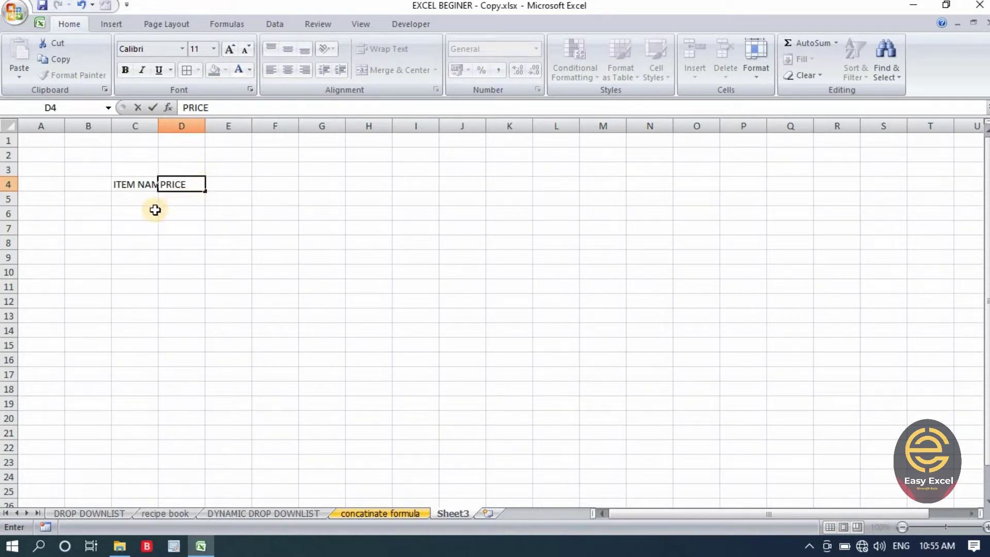
{"action": "left_click", "coordinate": [136, 212]}
{"action": "mouse_move", "coordinate": [158, 127]}
{"action": "left_mouse_down"}
{"action": "mouse_move", "coordinate": [261, 147]}
{"action": "mouse_move", "coordinate": [391, 129]}
{"action": "mouse_move", "coordinate": [368, 129]}
{"action": "left_mouse_up"}
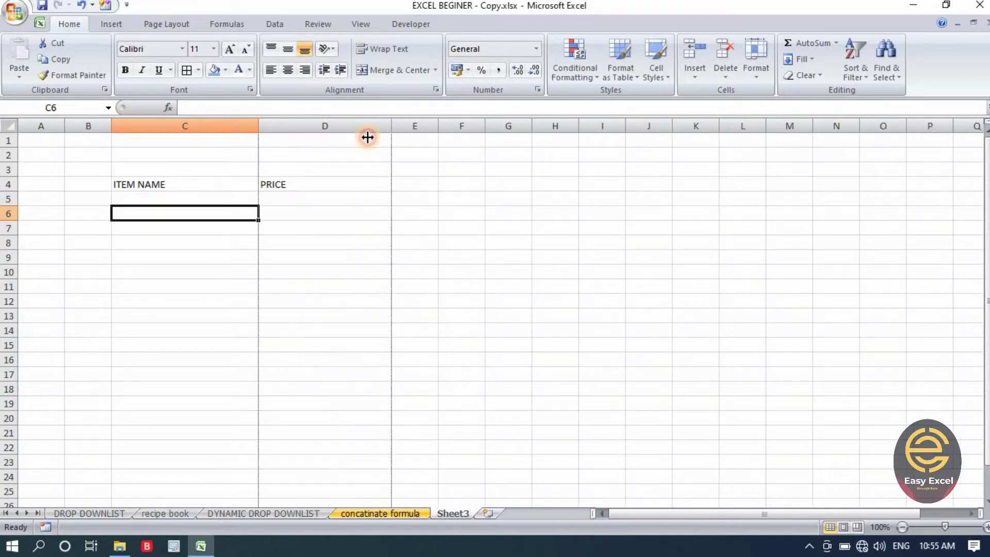
Step: List TV, AC, LAPTOP, CAR, BIKE and LED LIGHT down C5:C10
{"action": "left_click", "coordinate": [143, 198]}
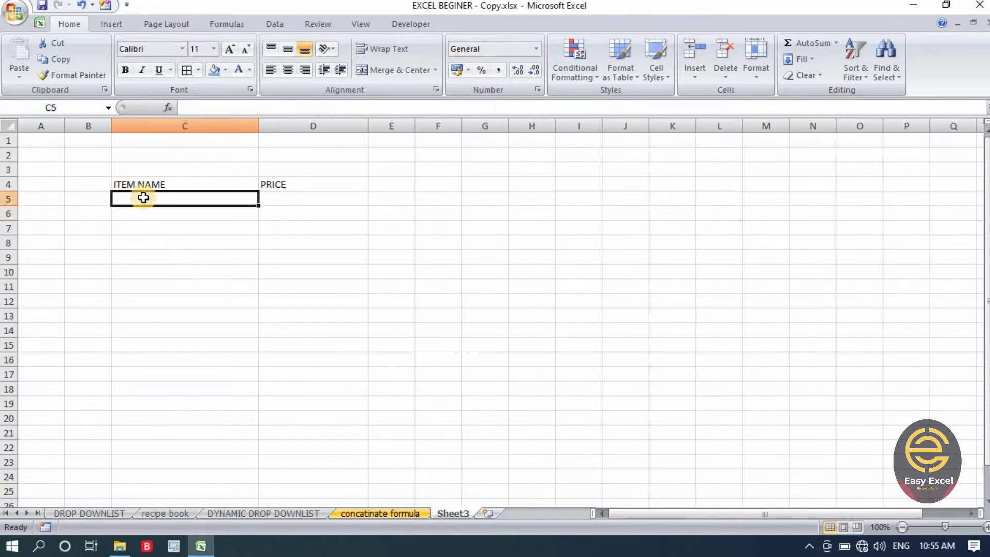
{"action": "type", "text": "TV"}
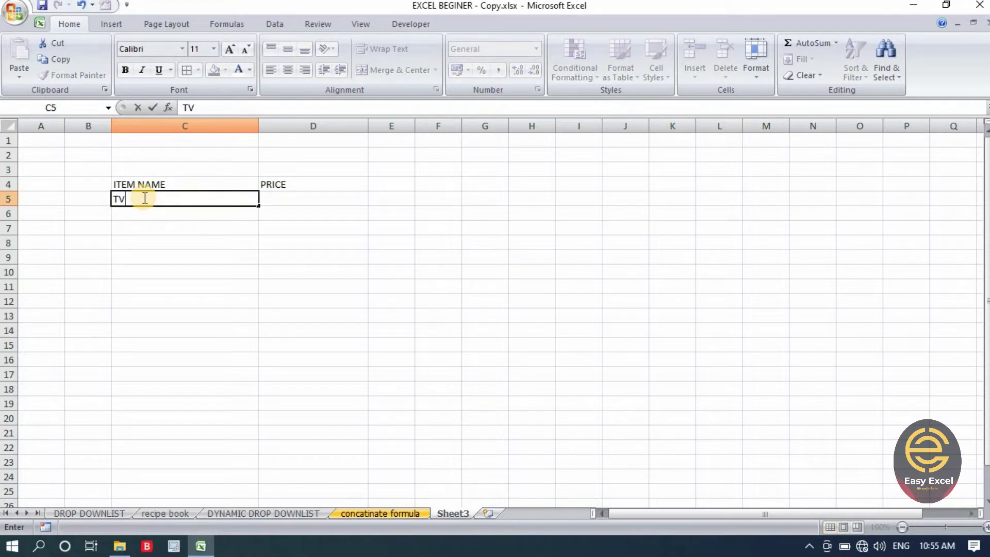
{"action": "key", "text": "Return"}
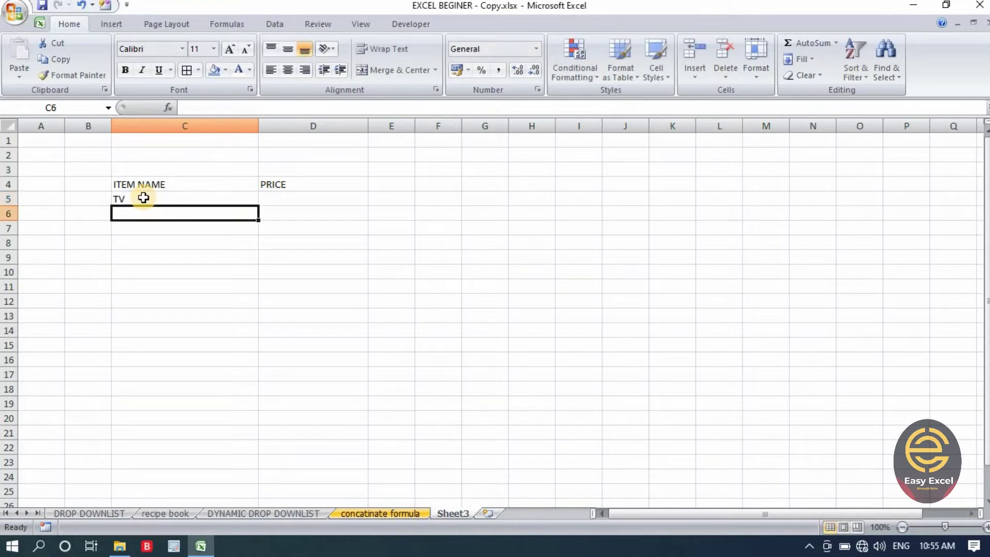
{"action": "type", "text": "AC"}
{"action": "key", "text": "Return"}
{"action": "type", "text": "LAPTOP"}
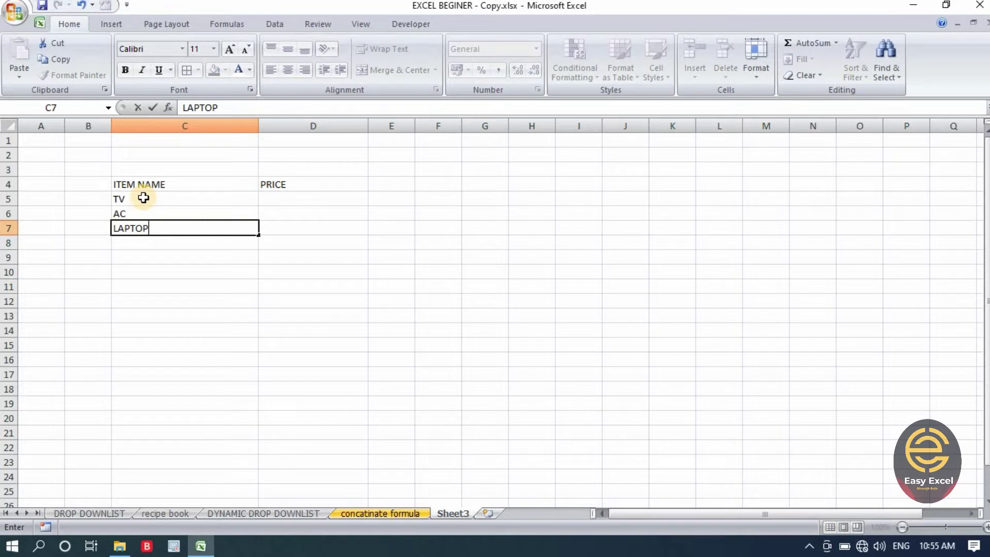
{"action": "key", "text": "Return"}
{"action": "type", "text": "CAR"}
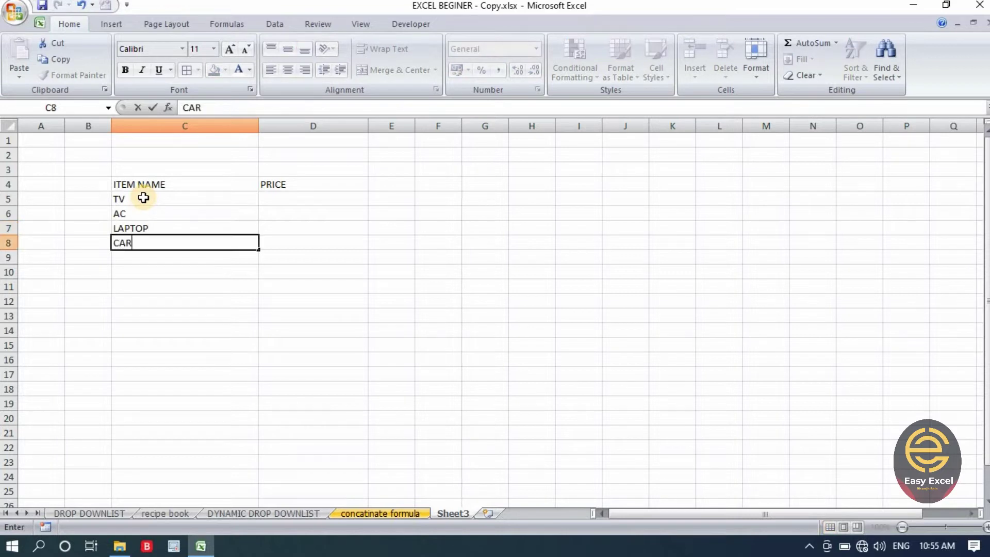
{"action": "key", "text": "Return"}
{"action": "type", "text": "BIK"}
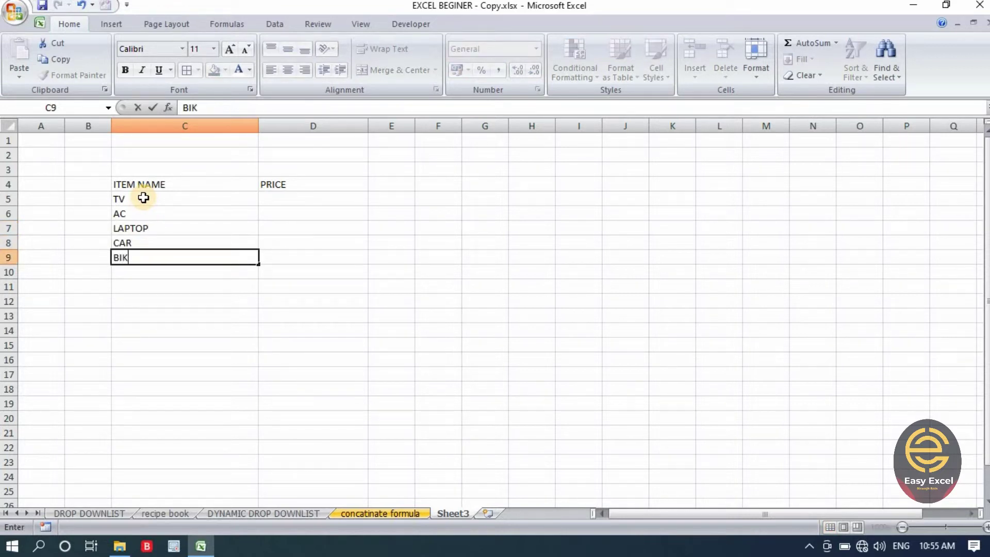
{"action": "type", "text": "E"}
{"action": "key", "text": "Return"}
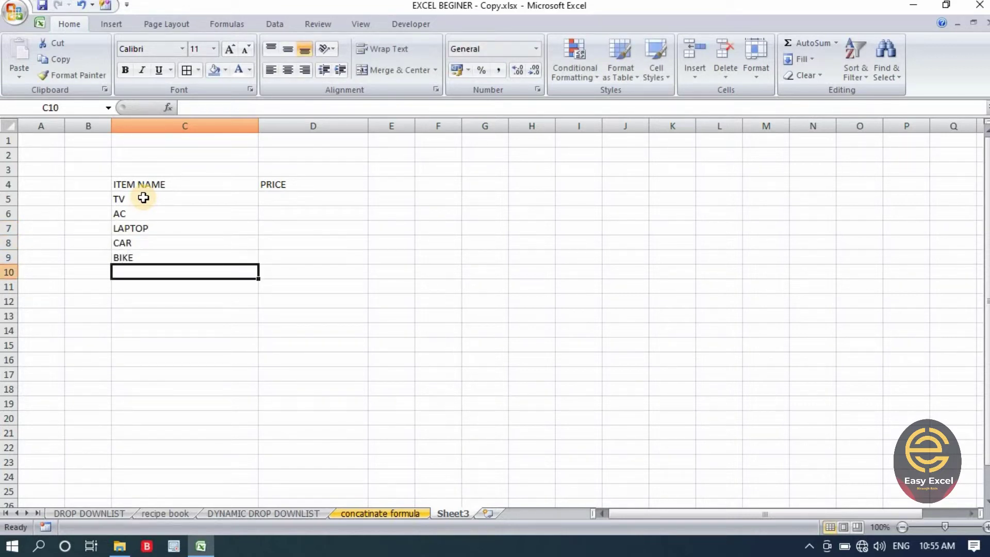
{"action": "type", "text": "LIGH"}
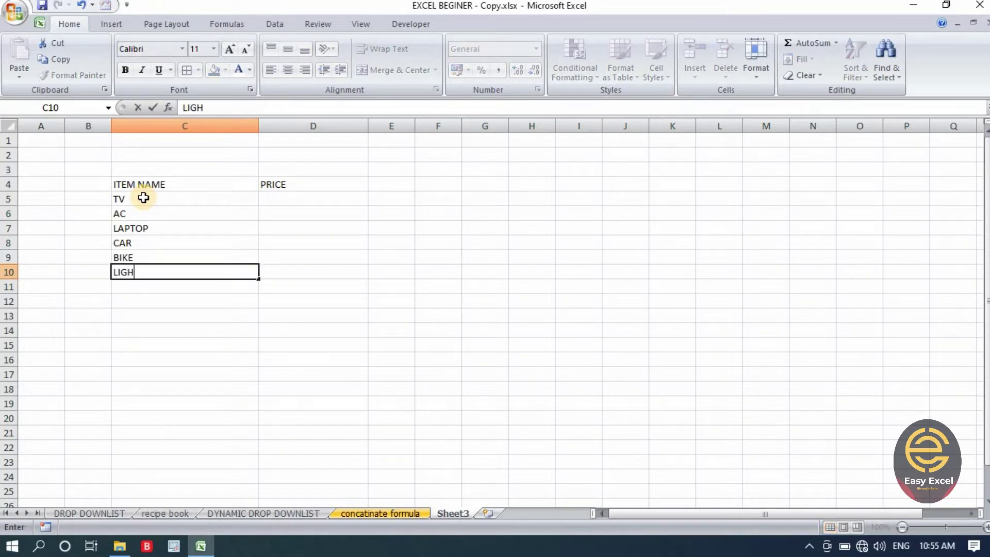
{"action": "key", "text": "BackSpace"}
{"action": "key", "text": "BackSpace"}
{"action": "key", "text": "BackSpace"}
{"action": "type", "text": "LED LIGHT"}
{"action": "left_click", "coordinate": [361, 242]}
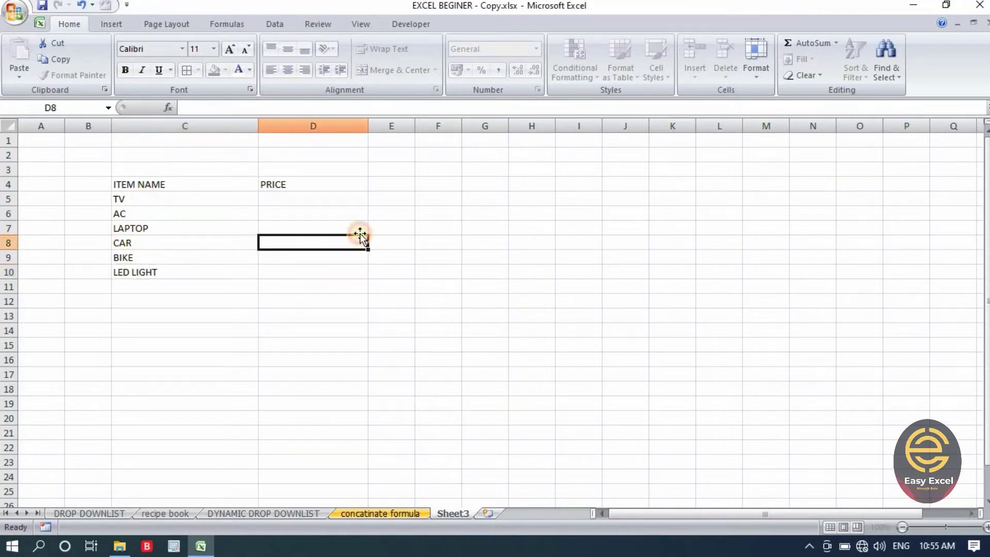
Step: Enter prices 50000, 45000, 75000, 750000, 12300 and 500 into D5:D10
{"action": "left_click", "coordinate": [330, 195]}
{"action": "type", "text": "5"}
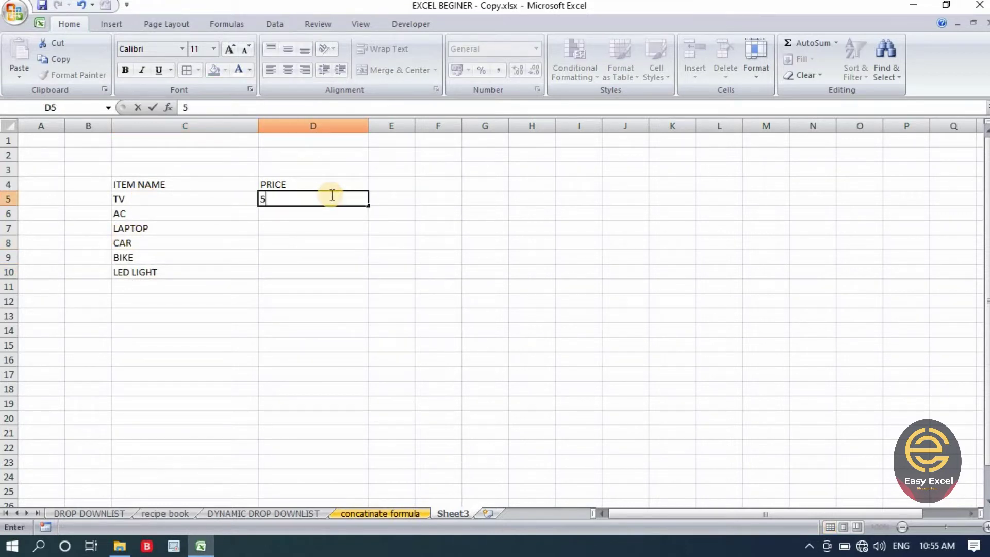
{"action": "type", "text": "000"}
{"action": "key", "text": "Return"}
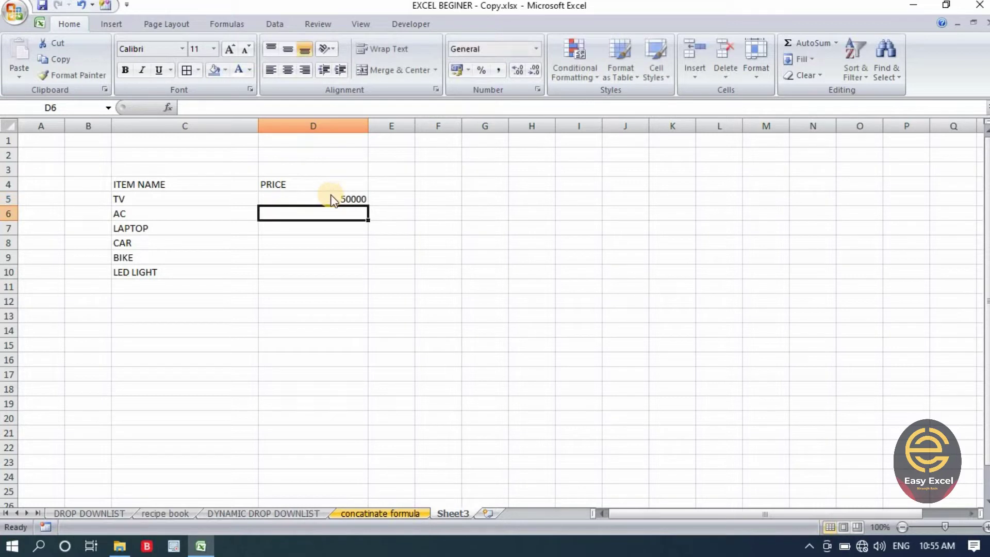
{"action": "type", "text": "45000"}
{"action": "key", "text": "Return"}
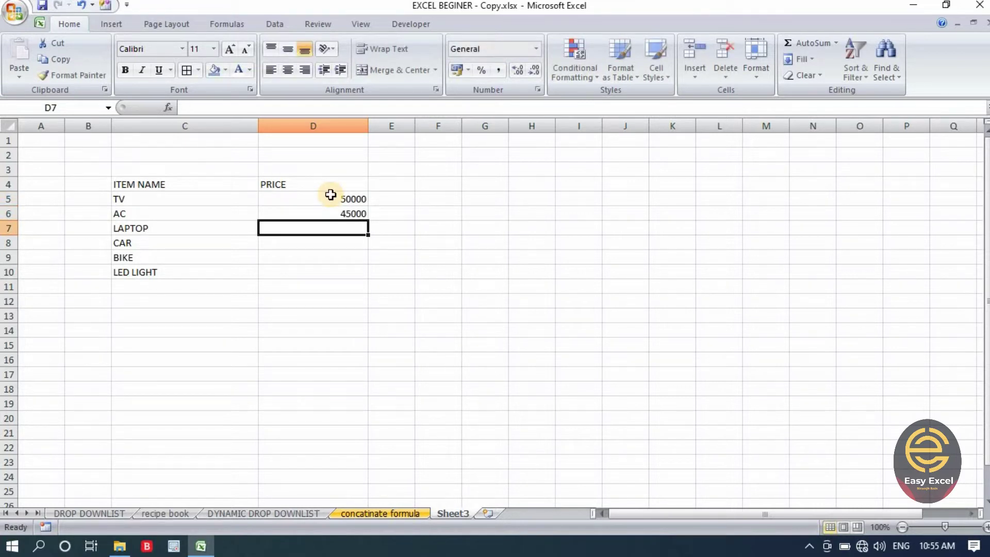
{"action": "type", "text": "75000"}
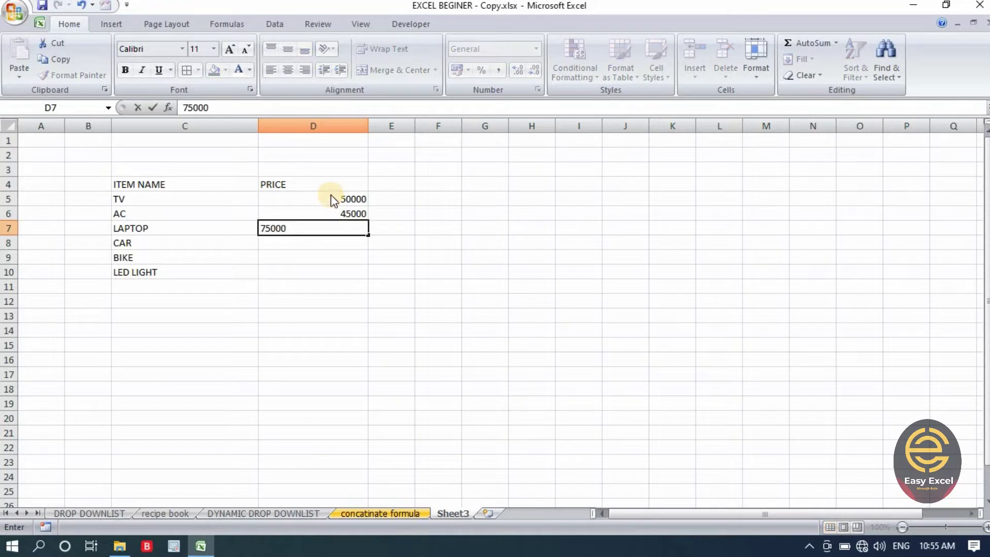
{"action": "key", "text": "Return"}
{"action": "type", "text": "75"}
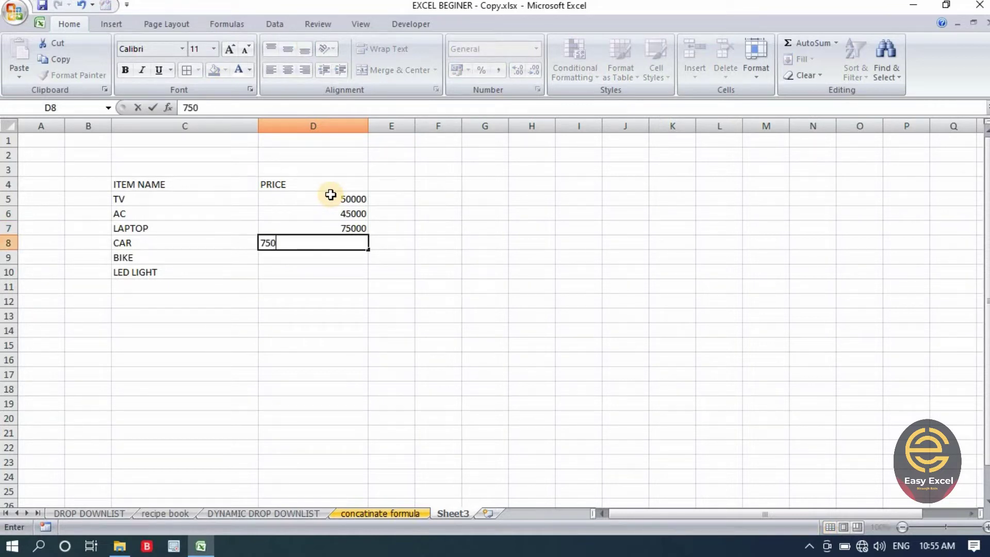
{"action": "type", "text": "00"}
{"action": "key", "text": "Return"}
{"action": "type", "text": "1"}
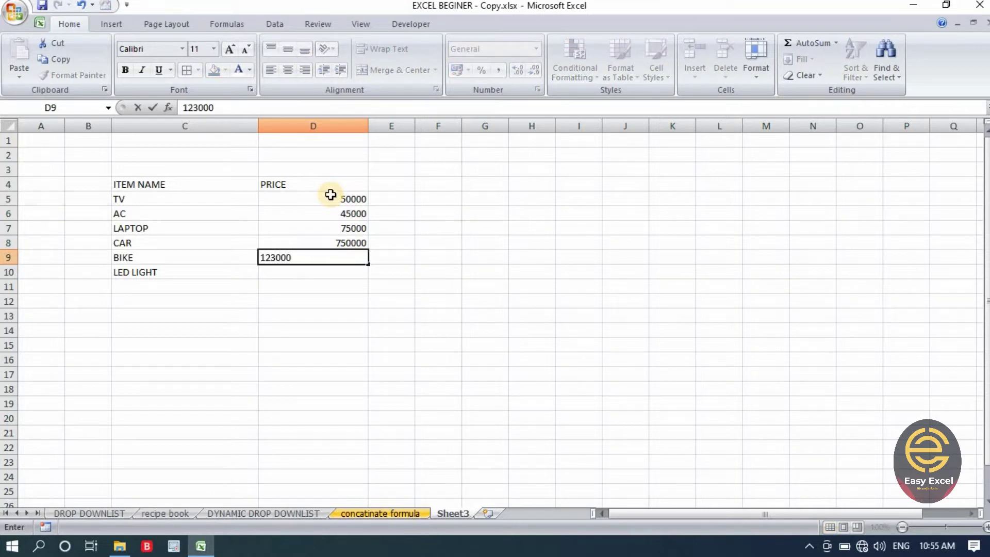
{"action": "key", "text": "Return"}
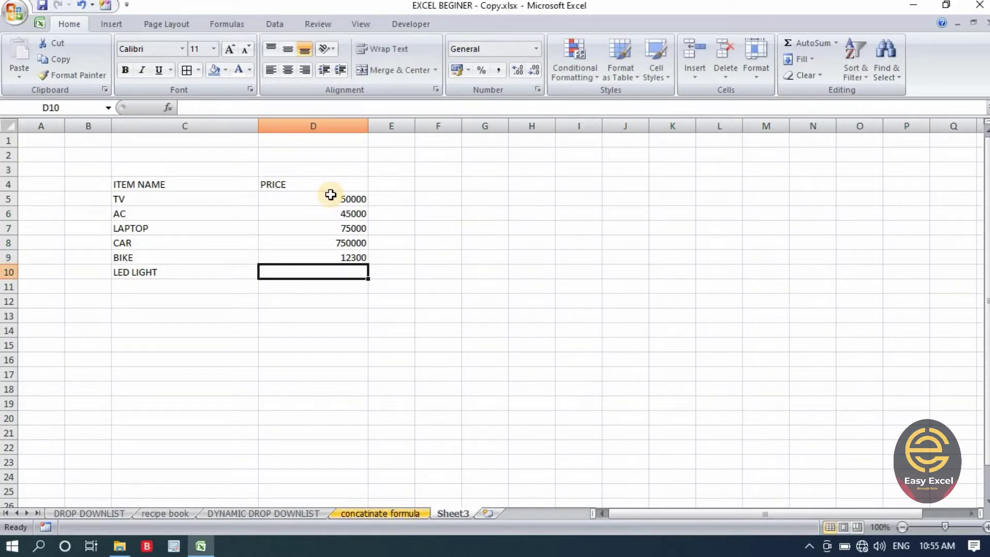
{"action": "type", "text": "500"}
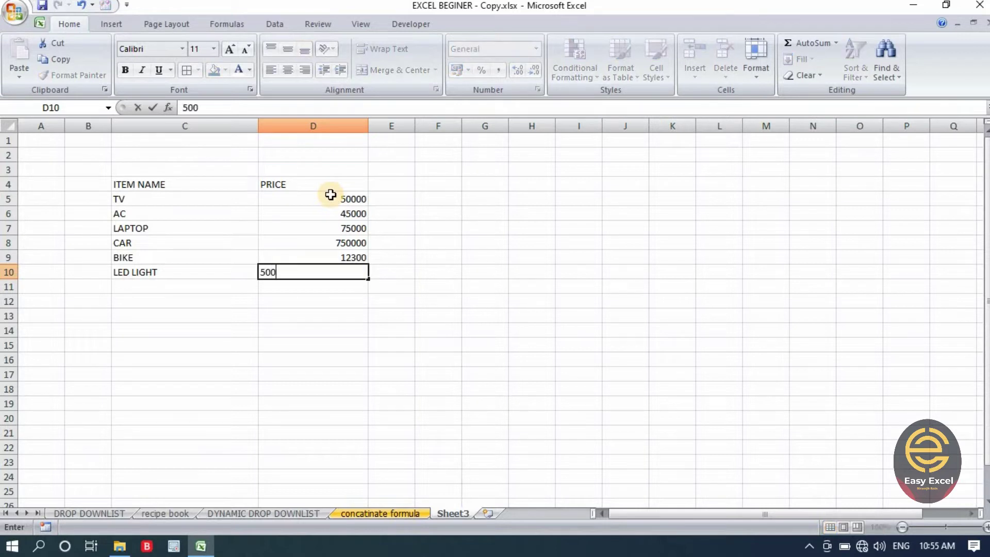
{"action": "key", "text": "Return"}
{"action": "left_click", "coordinate": [421, 230]}
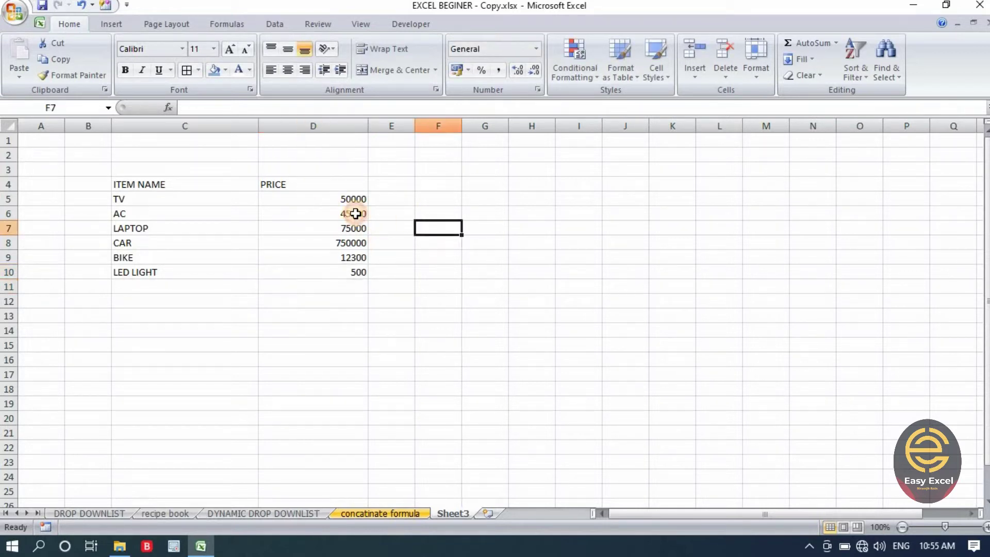
Step: Give the C4:D4 header a thick box border, centred alignment, blue fill and larger font
{"action": "left_click", "coordinate": [178, 184]}
{"action": "left_click_drag", "start_coordinate": [275, 186], "coordinate": [319, 184]}
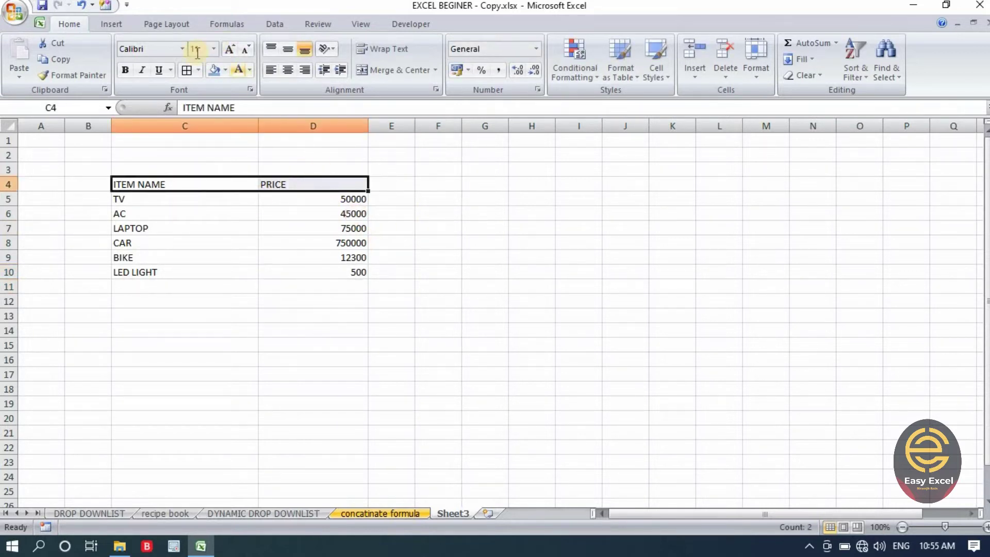
{"action": "left_click", "coordinate": [198, 71]}
{"action": "left_click", "coordinate": [226, 216]}
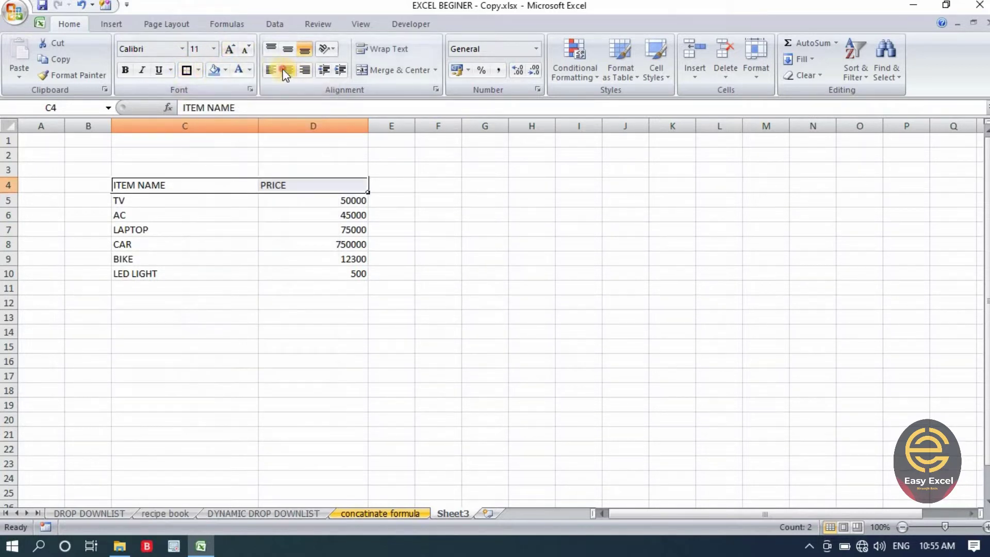
{"action": "left_click", "coordinate": [287, 70]}
{"action": "left_click", "coordinate": [287, 49]}
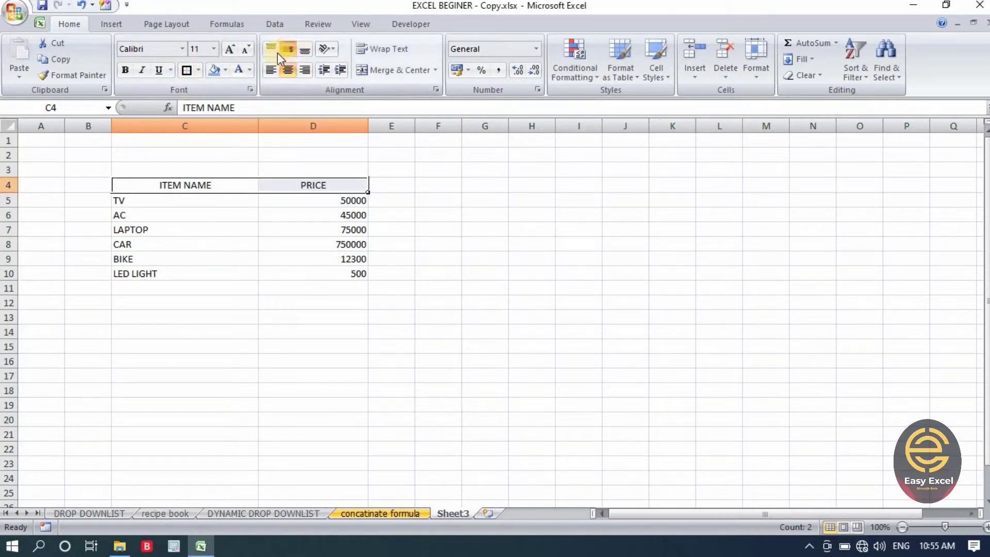
{"action": "left_click", "coordinate": [213, 70]}
{"action": "left_click", "coordinate": [231, 49]}
{"action": "left_click", "coordinate": [231, 49]}
{"action": "left_click", "coordinate": [231, 49]}
Step: Give the C5:D10 item rows all borders and bold 14-point text
{"action": "left_click_drag", "start_coordinate": [142, 206], "coordinate": [314, 278]}
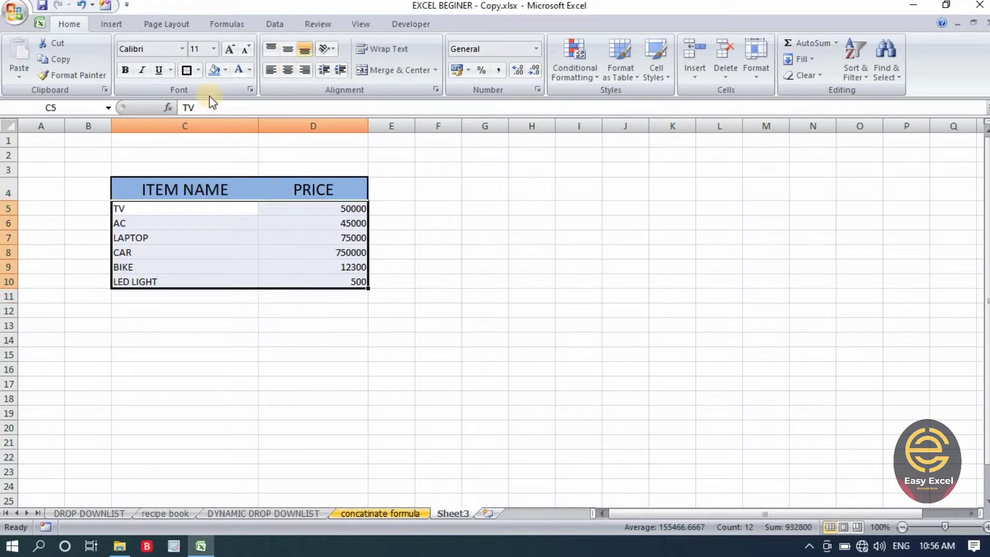
{"action": "left_click", "coordinate": [200, 70]}
{"action": "left_click", "coordinate": [220, 189]}
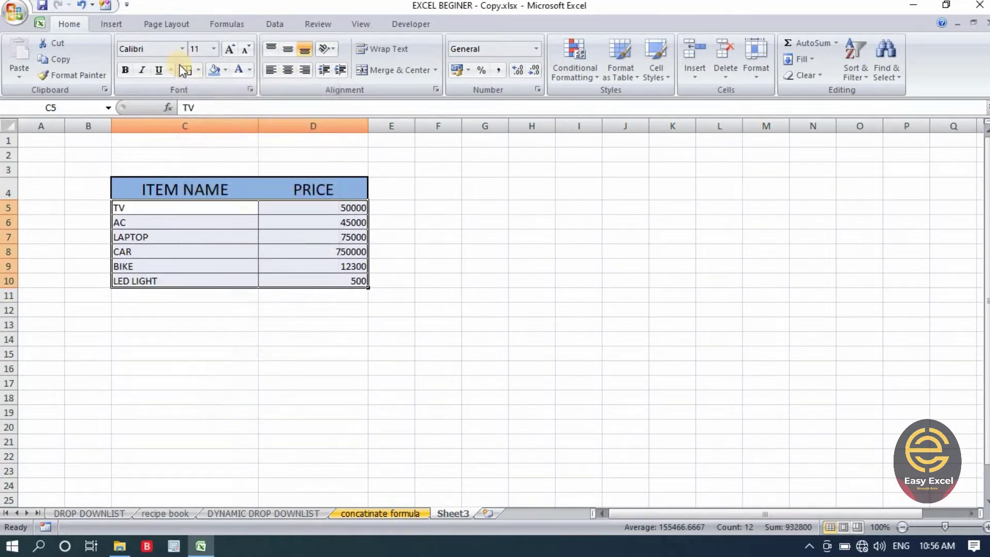
{"action": "left_click", "coordinate": [228, 49]}
{"action": "left_click", "coordinate": [228, 49]}
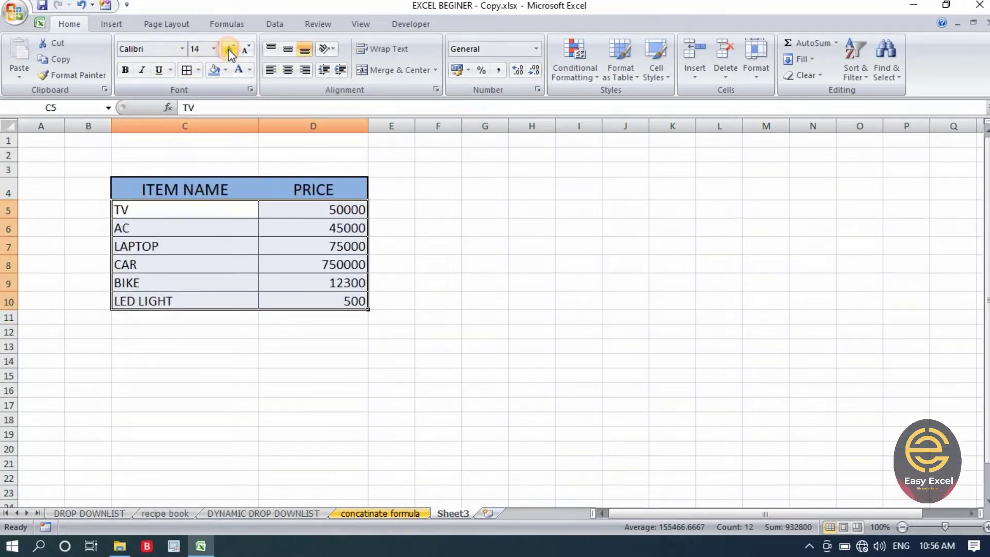
{"action": "left_click", "coordinate": [126, 70]}
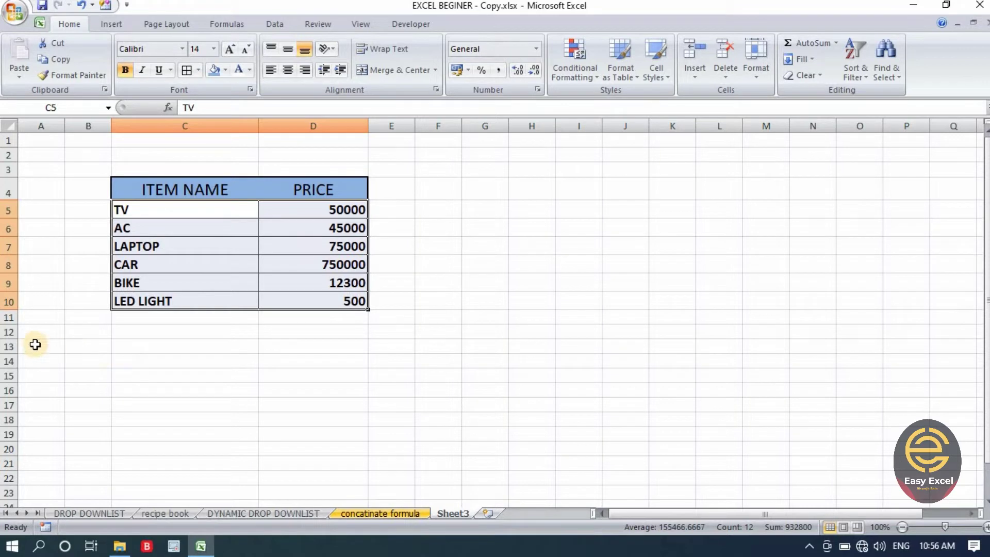
Step: Select cell B12 below the table for the total label
{"action": "left_click_drag", "start_coordinate": [54, 332], "coordinate": [77, 331]}
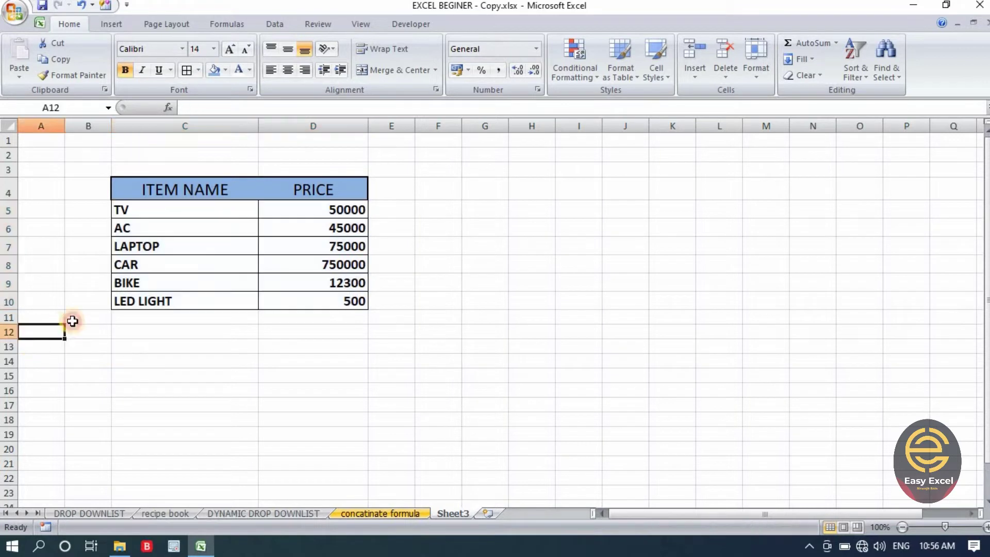
{"action": "left_click", "coordinate": [142, 334]}
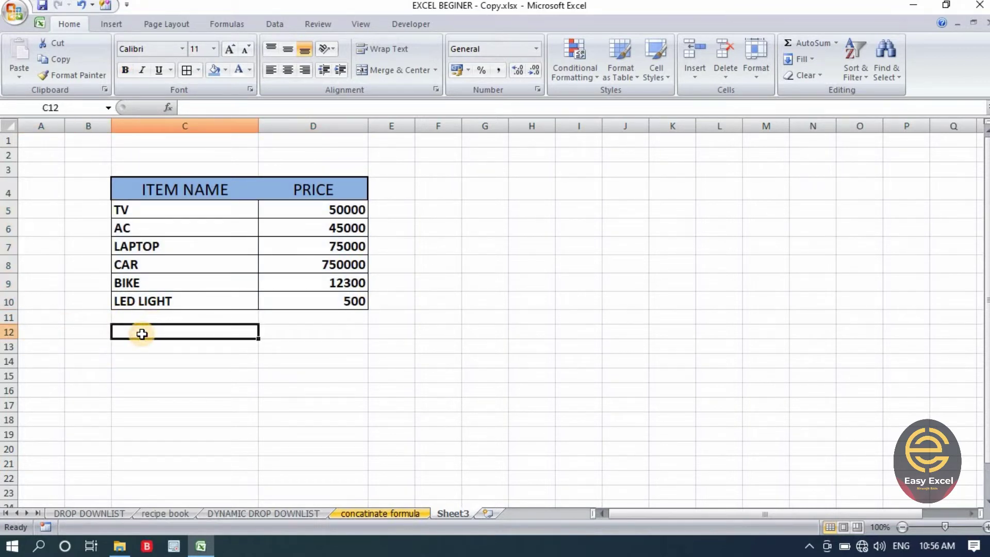
{"action": "key", "text": "Left"}
Step: Enter TOTAL in B12 and give B12:D12 blue fill, bold and larger font
{"action": "type", "text": "T"}
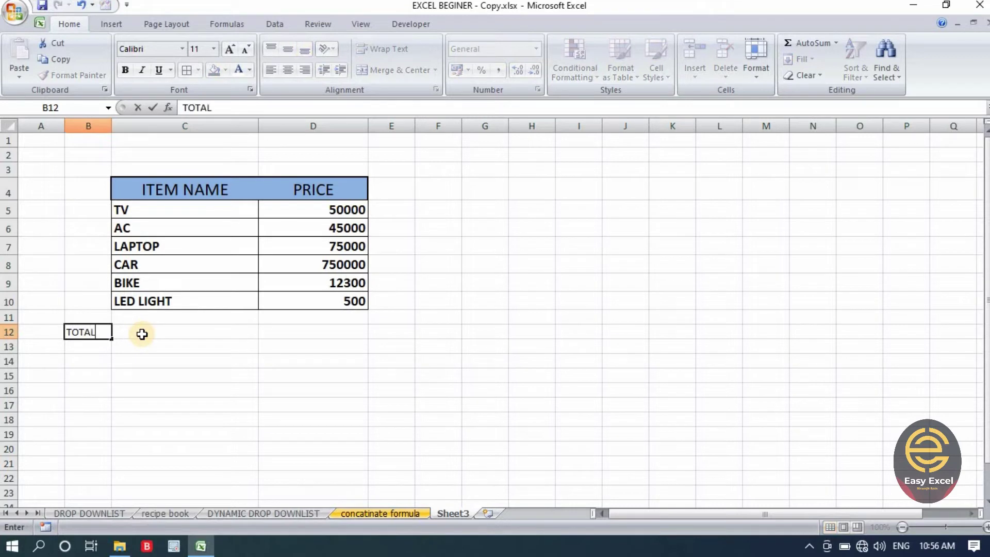
{"action": "left_click", "coordinate": [142, 334]}
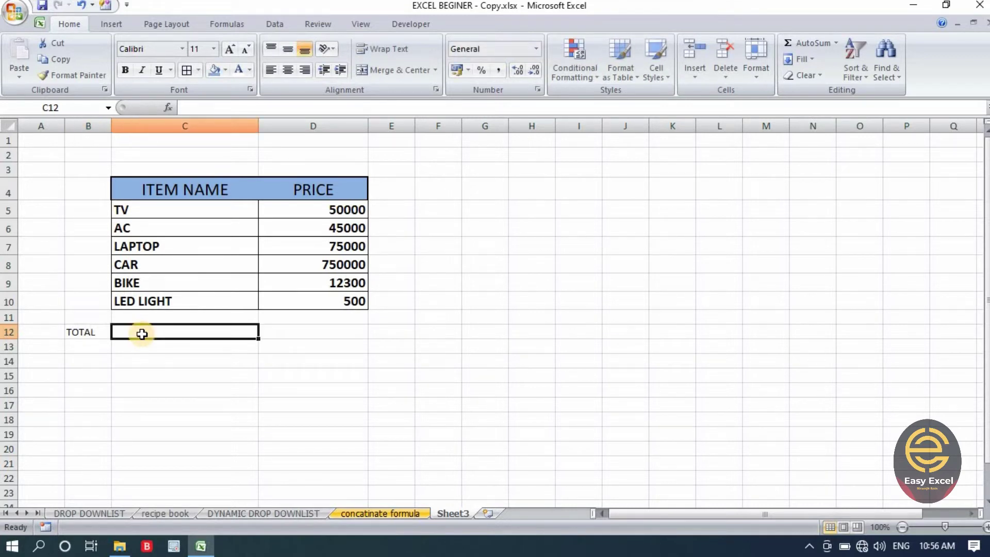
{"action": "key", "text": "Right"}
{"action": "key", "text": "Down"}
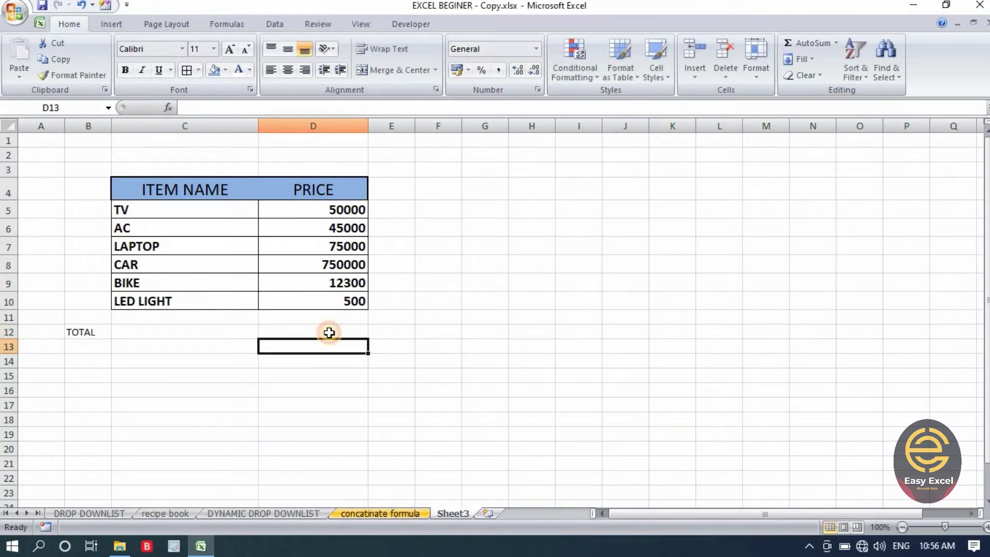
{"action": "left_click_drag", "start_coordinate": [85, 333], "coordinate": [307, 330]}
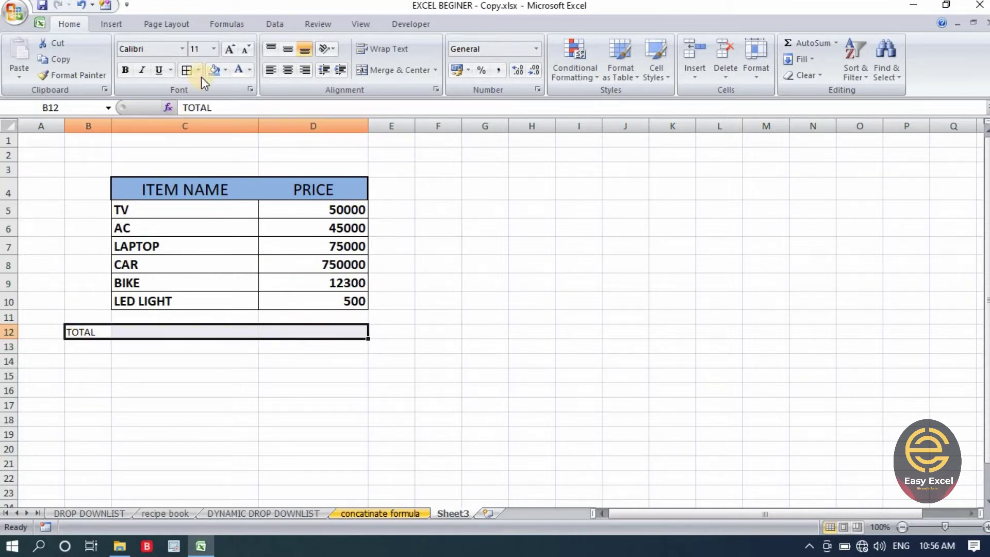
{"action": "left_click", "coordinate": [214, 71]}
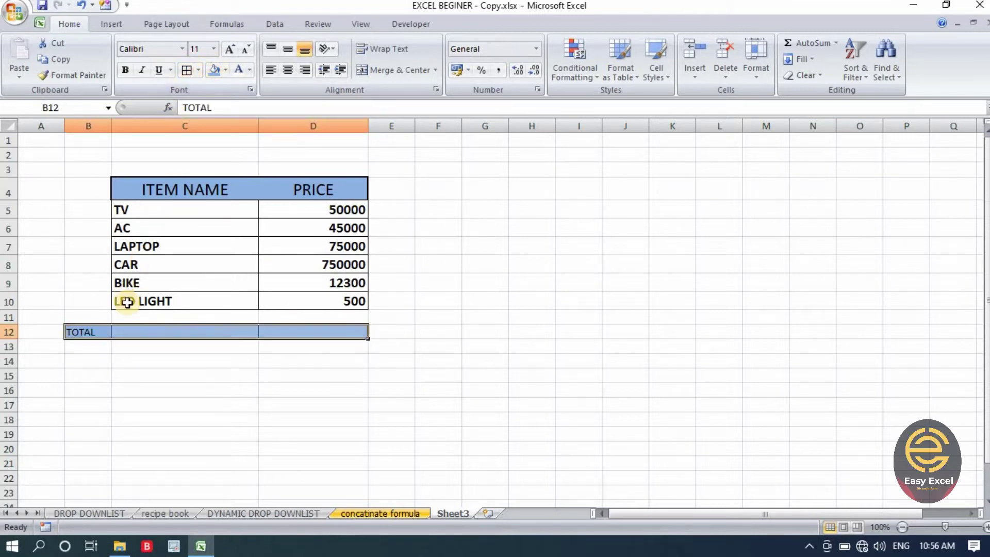
{"action": "left_click", "coordinate": [124, 70]}
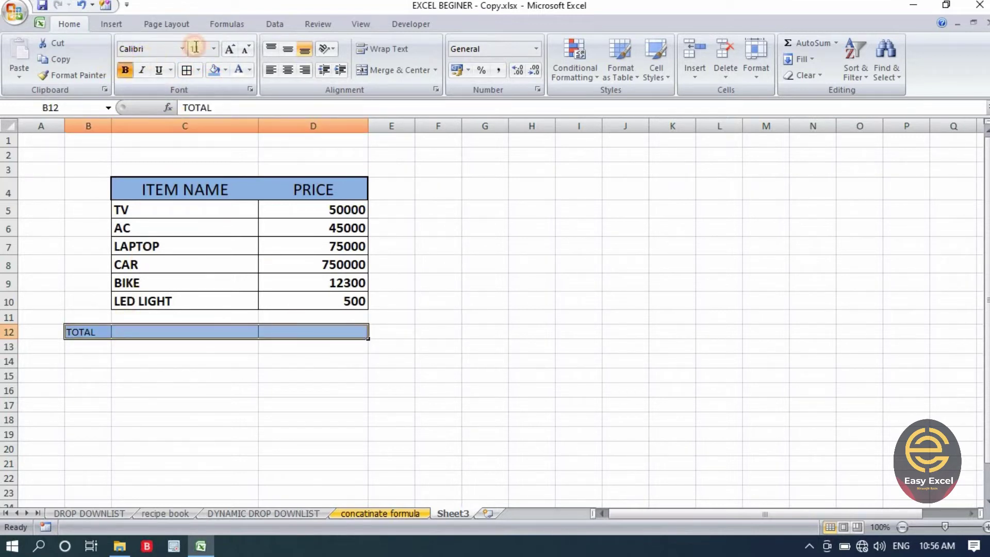
{"action": "left_click", "coordinate": [229, 50]}
{"action": "left_click", "coordinate": [229, 50]}
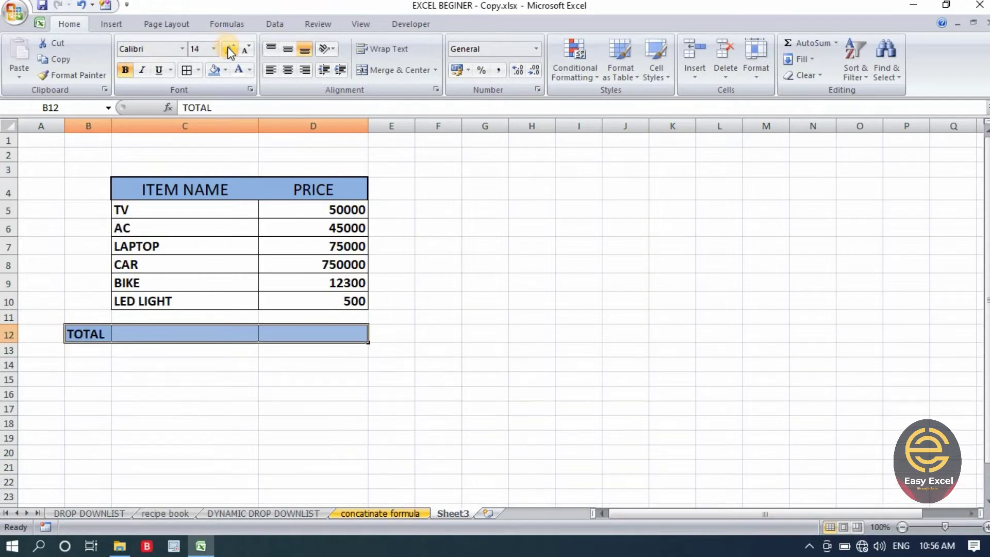
Step: Centre C12:D12 both horizontally and vertically
{"action": "left_click", "coordinate": [388, 377]}
{"action": "left_click_drag", "start_coordinate": [202, 333], "coordinate": [309, 334]}
{"action": "left_click", "coordinate": [287, 70]}
{"action": "left_click", "coordinate": [288, 49]}
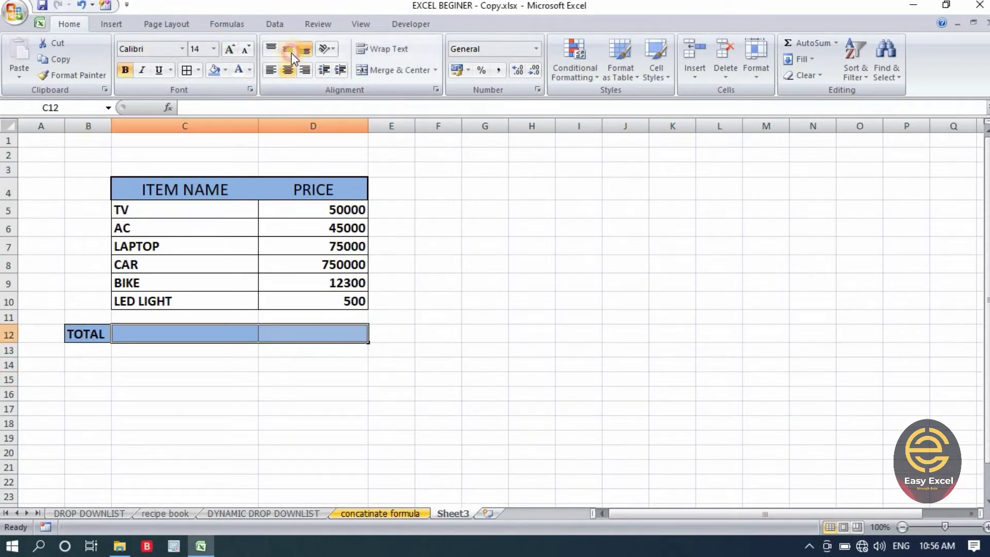
{"action": "left_click", "coordinate": [530, 278]}
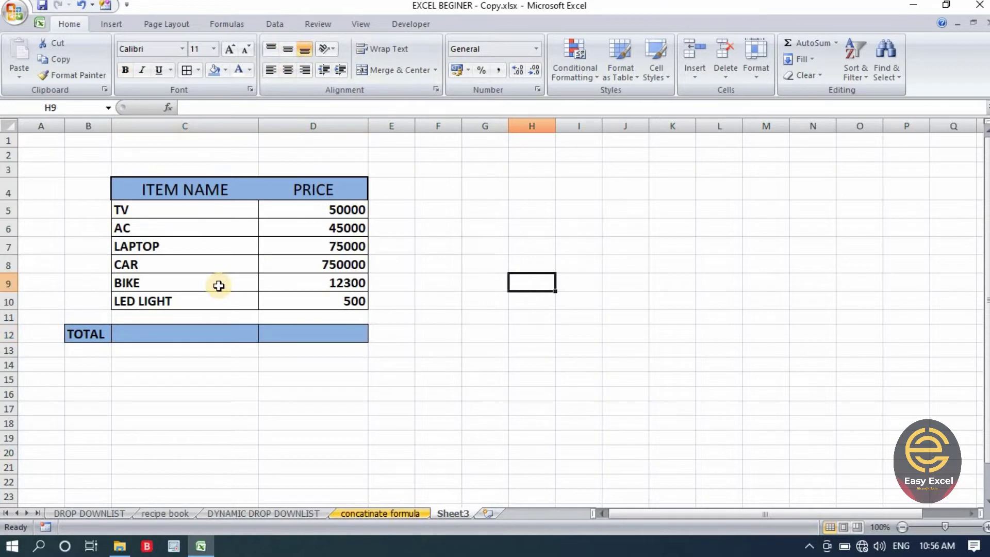
{"action": "left_click", "coordinate": [359, 352]}
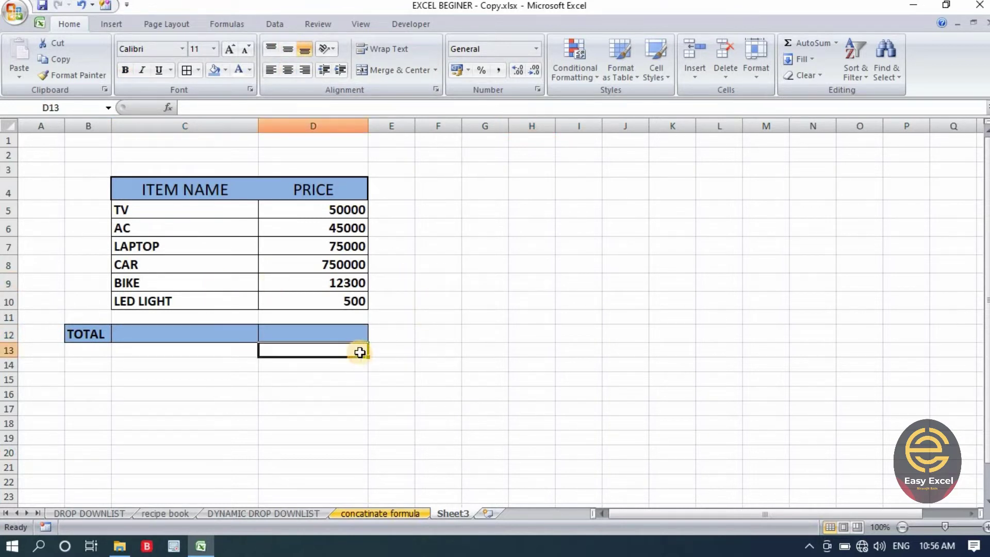
Step: Turn on 'Show Developer tab in the Ribbon' in Excel Options and switch to Developer
{"action": "left_click", "coordinate": [97, 213]}
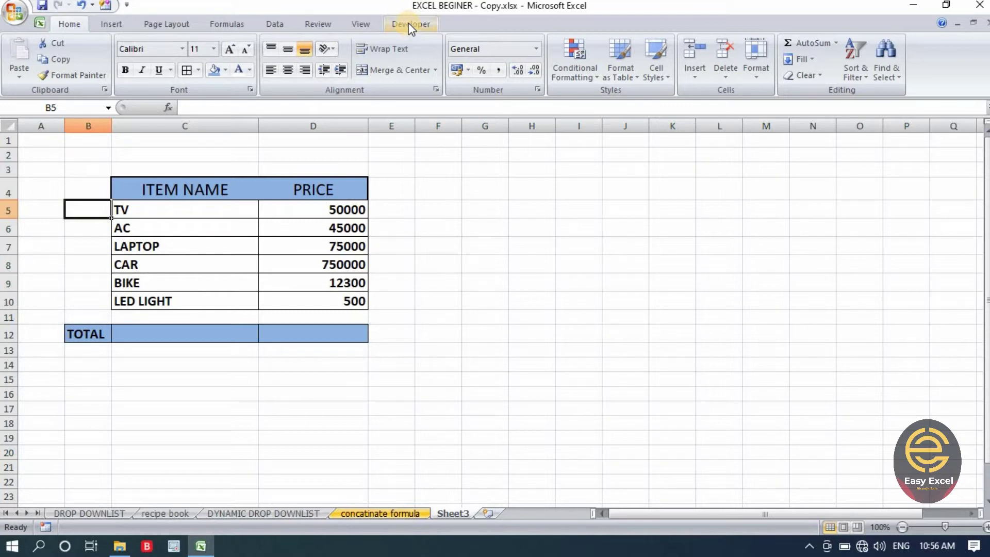
{"action": "left_click", "coordinate": [12, 15]}
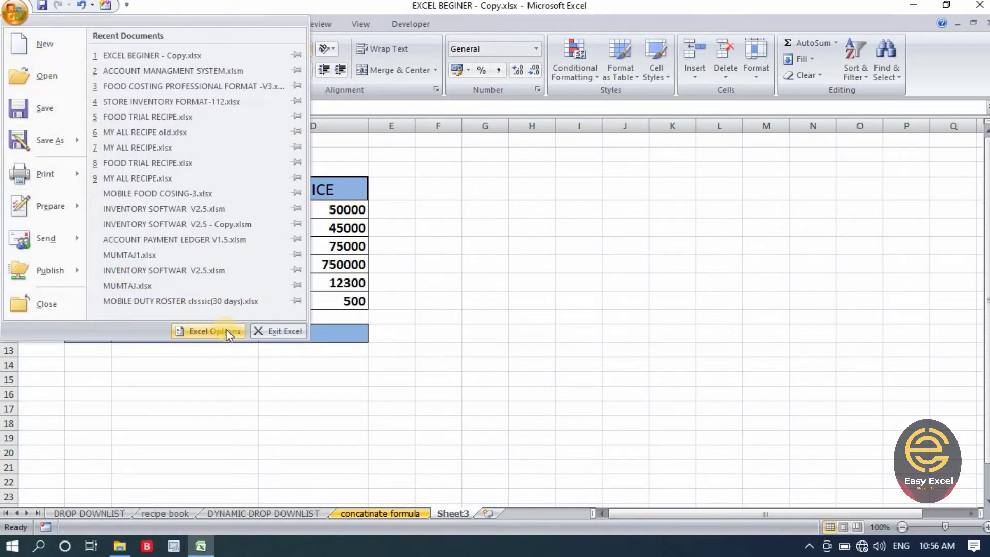
{"action": "left_click", "coordinate": [212, 333]}
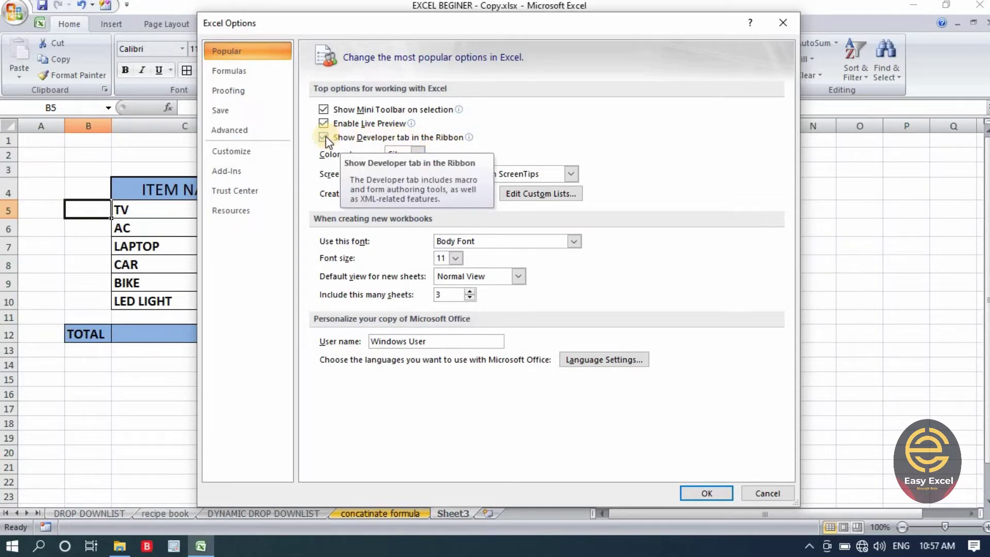
{"action": "left_click", "coordinate": [707, 493]}
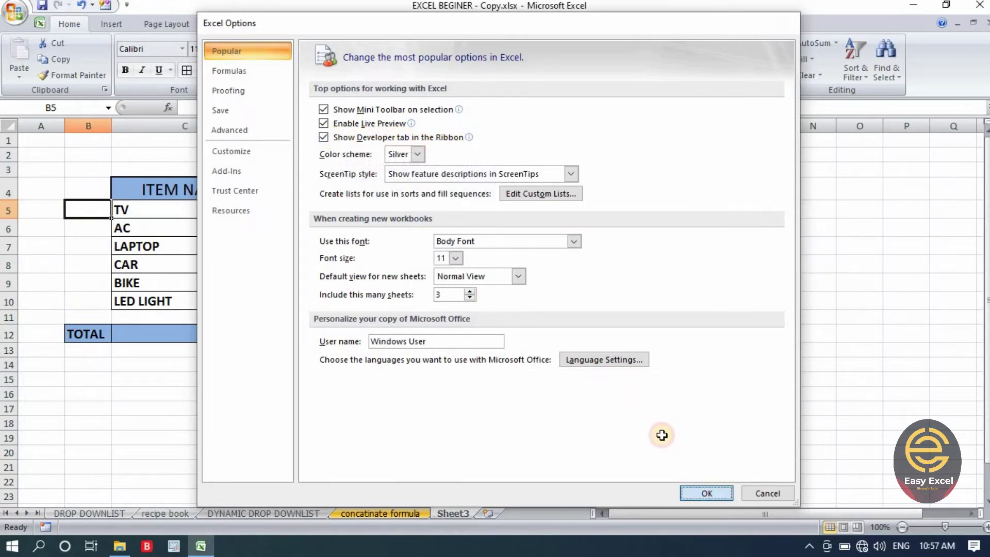
{"action": "left_click", "coordinate": [412, 24]}
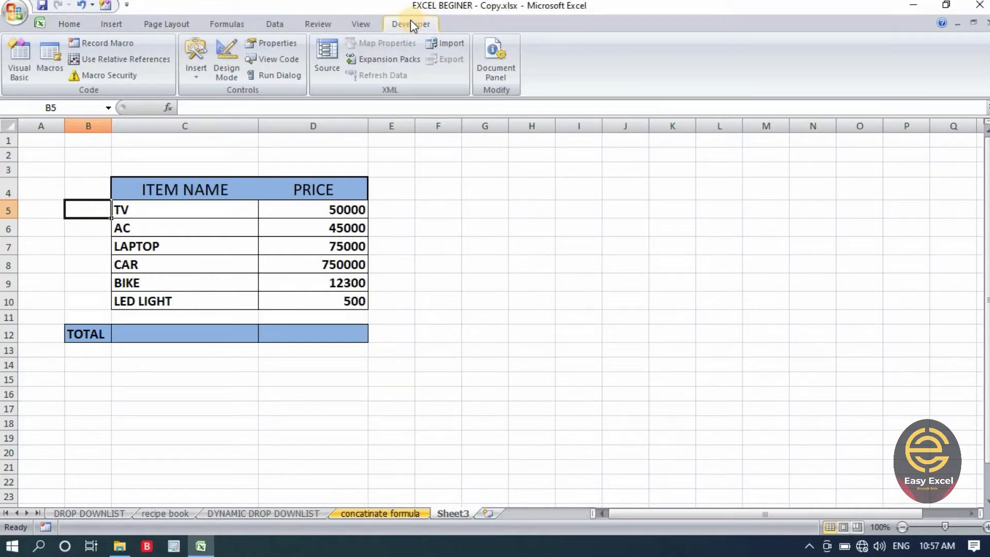
Step: Place a form-control Check Box at B5 beside TV and widen column B
{"action": "left_click", "coordinate": [195, 78]}
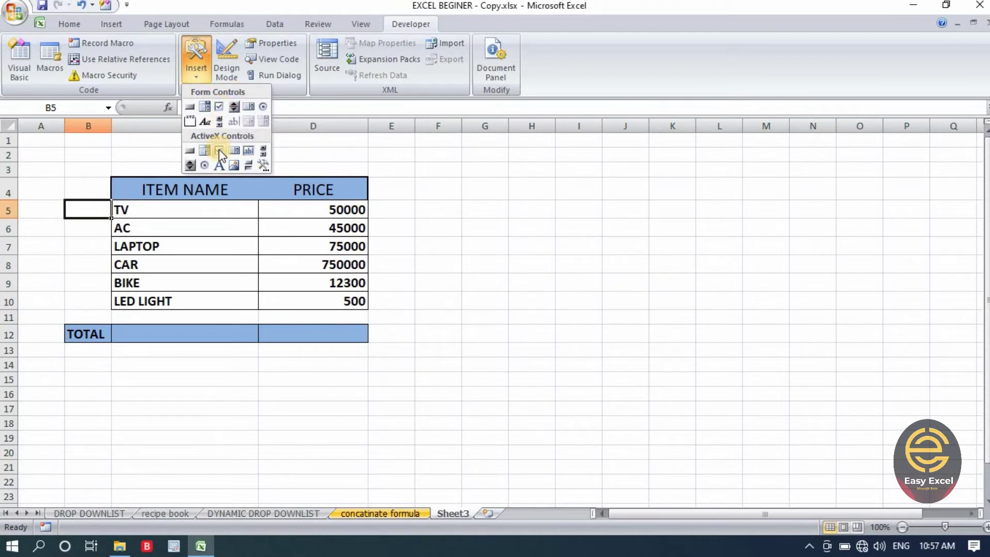
{"action": "left_click", "coordinate": [219, 106]}
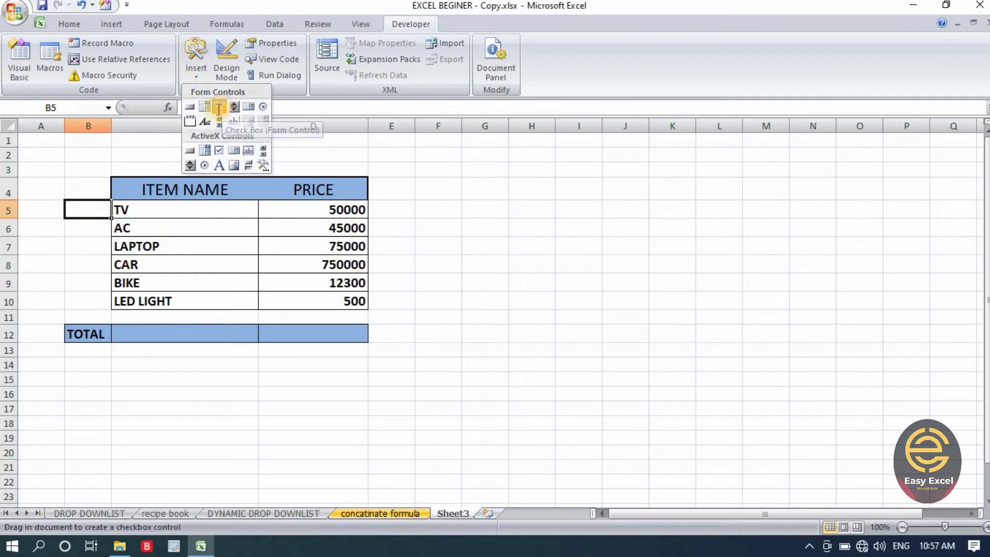
{"action": "left_click", "coordinate": [79, 207]}
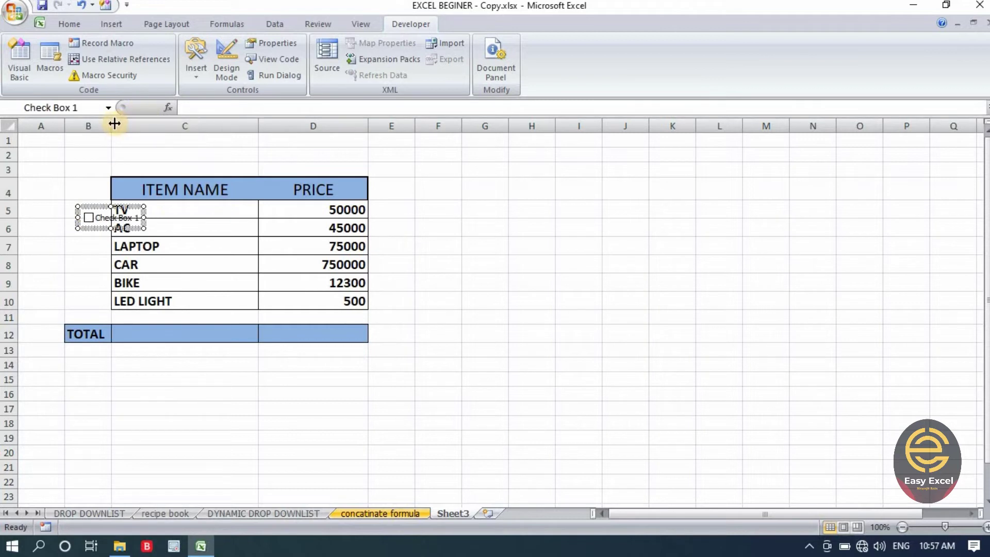
{"action": "left_click_drag", "start_coordinate": [127, 127], "coordinate": [146, 127]}
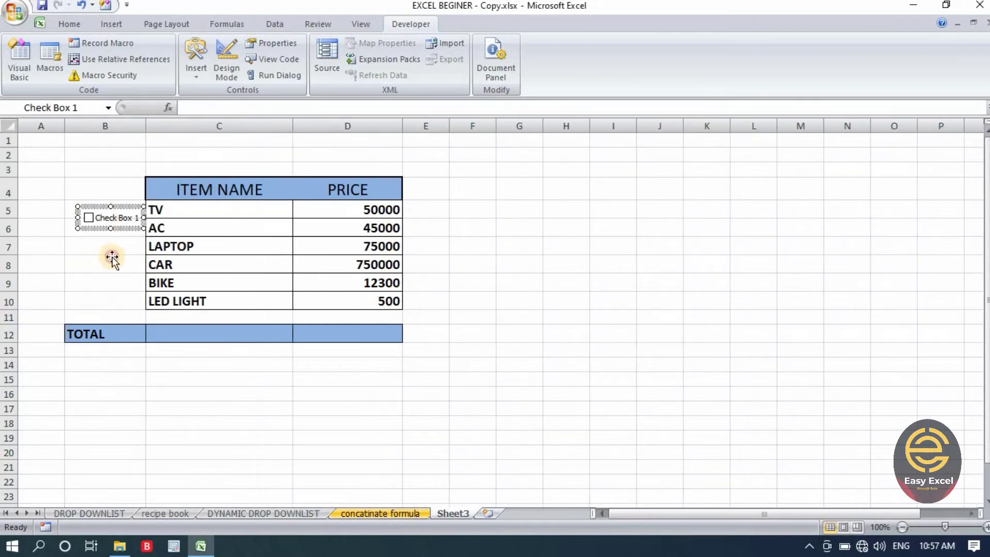
{"action": "left_click", "coordinate": [110, 259]}
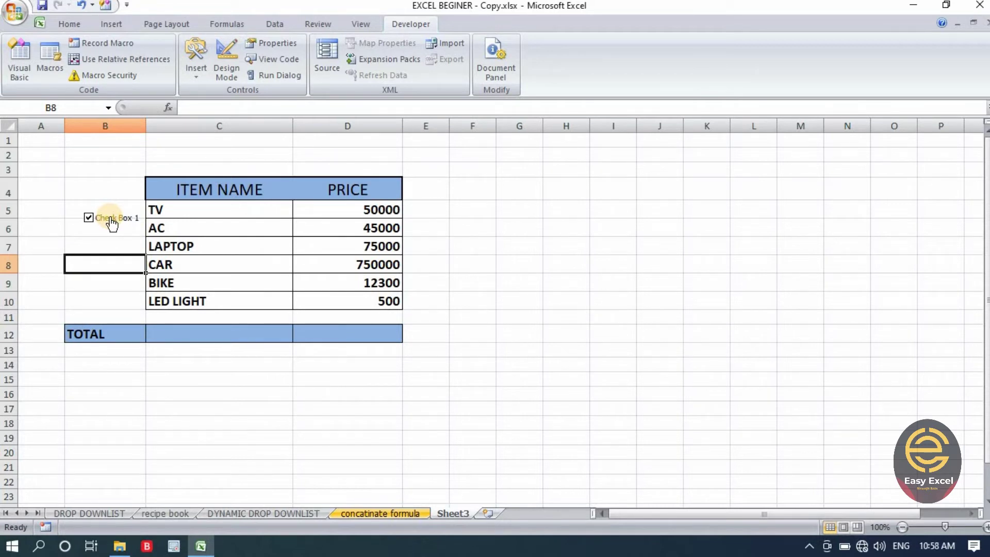
Step: Delete the Check Box 1 label text using Edit Text
{"action": "right_click", "coordinate": [110, 217]}
{"action": "left_click", "coordinate": [123, 275]}
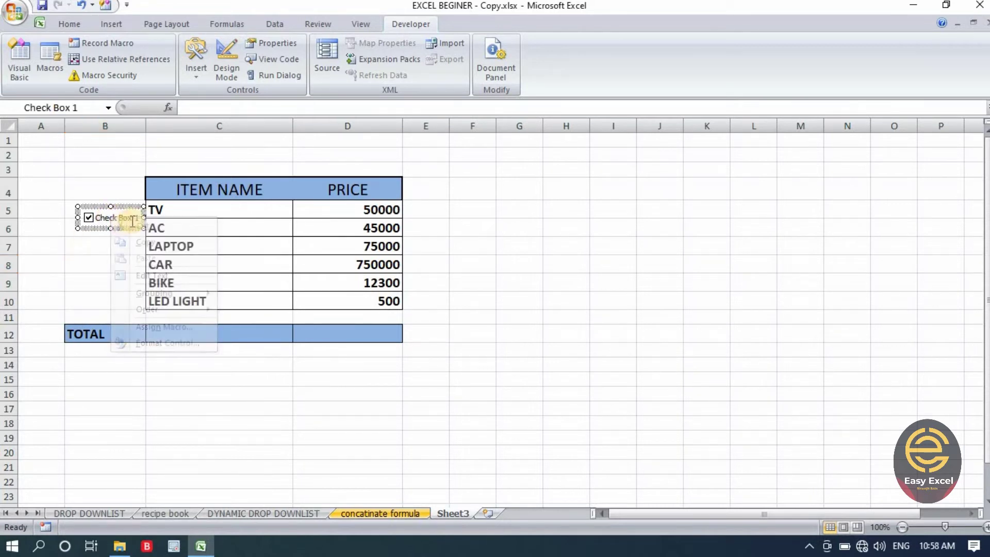
{"action": "left_click", "coordinate": [140, 218]}
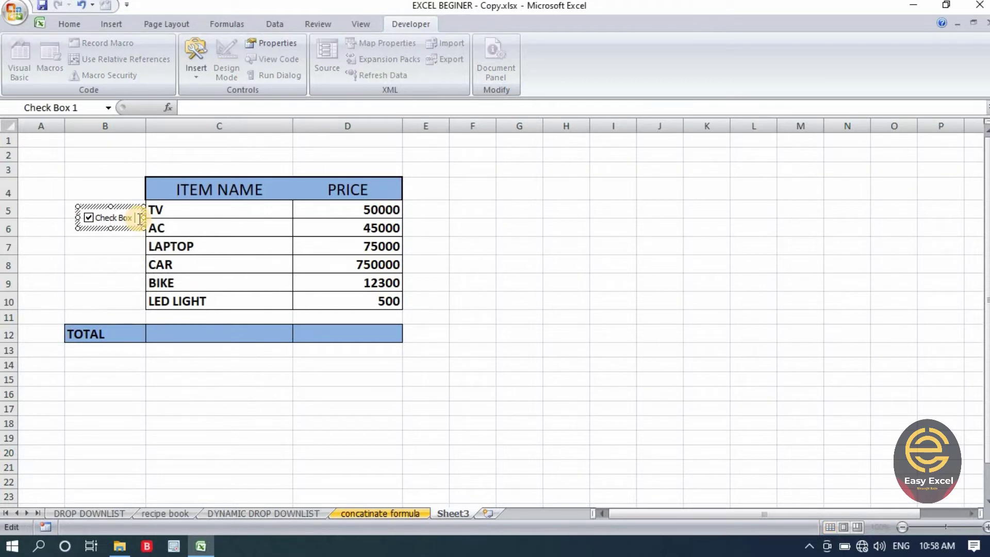
{"action": "key", "text": "BackSpace"}
{"action": "key", "text": "BackSpace"}
{"action": "key", "text": "BackSpace"}
{"action": "left_click", "coordinate": [99, 223]}
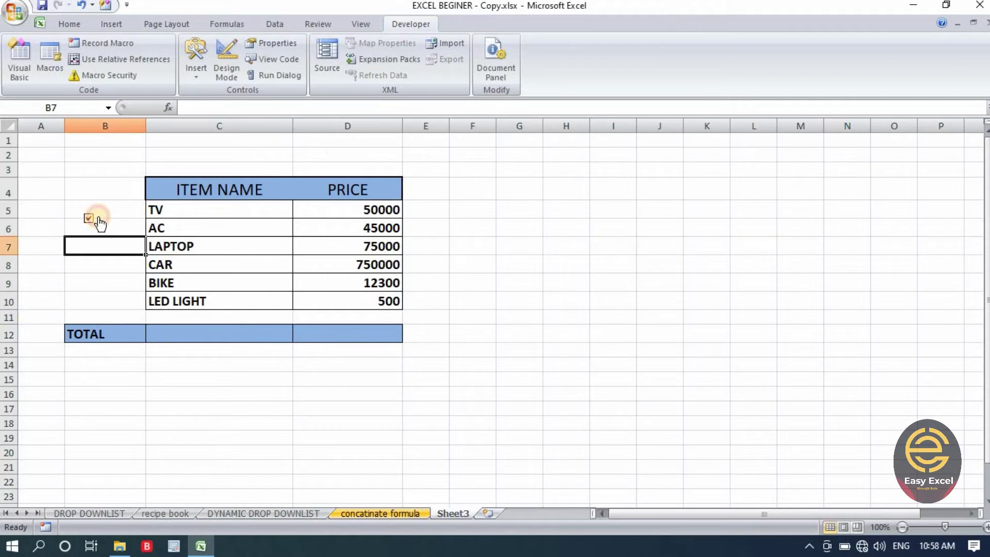
Step: Select the checkbox control and narrow column B to fit it
{"action": "right_click", "coordinate": [92, 218]}
{"action": "left_click", "coordinate": [96, 212]}
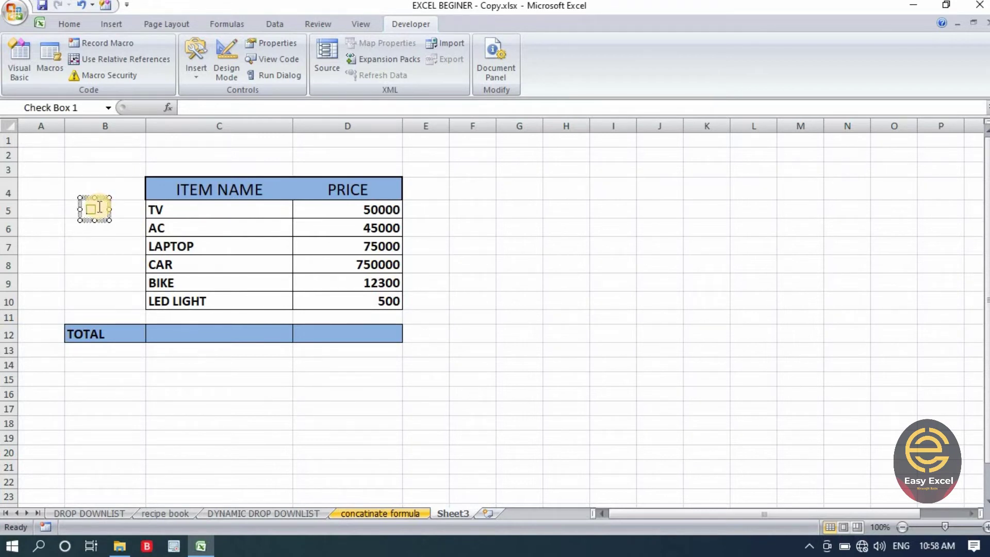
{"action": "left_click", "coordinate": [121, 209]}
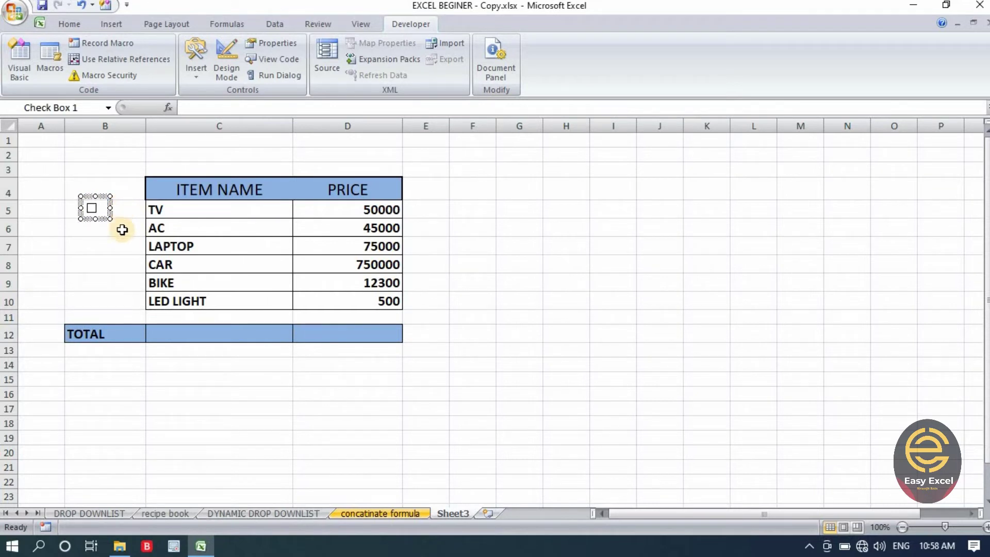
{"action": "left_click", "coordinate": [108, 245]}
{"action": "right_click", "coordinate": [92, 211]}
{"action": "key", "text": "Escape"}
{"action": "left_click", "coordinate": [91, 243]}
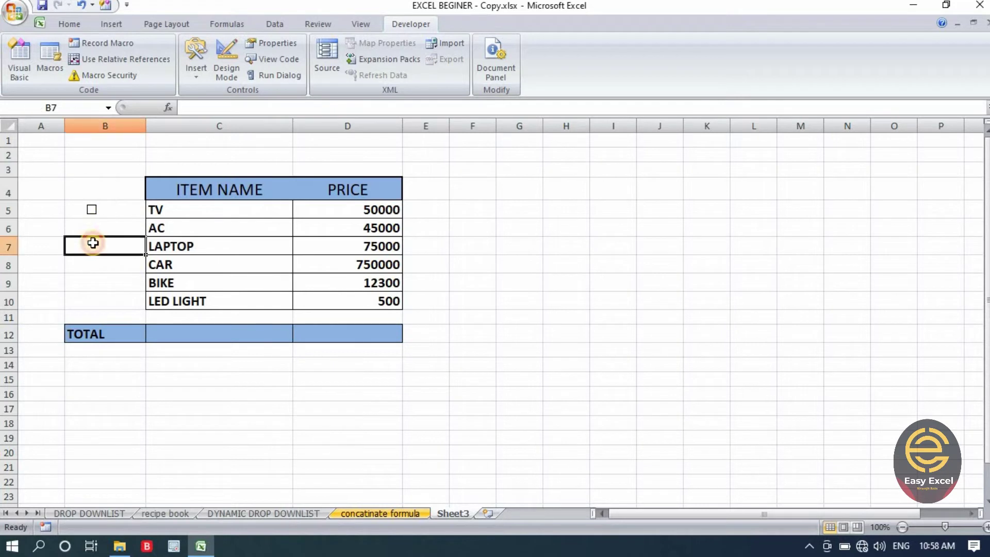
{"action": "left_click_drag", "start_coordinate": [146, 123], "coordinate": [108, 123]}
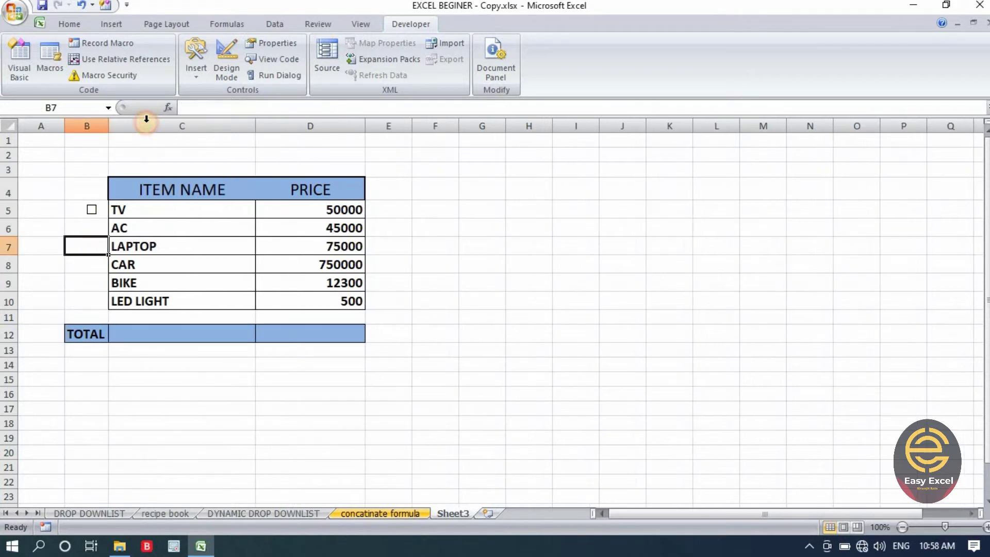
Step: Tick the TV checkbox to test it
{"action": "left_click", "coordinate": [92, 210]}
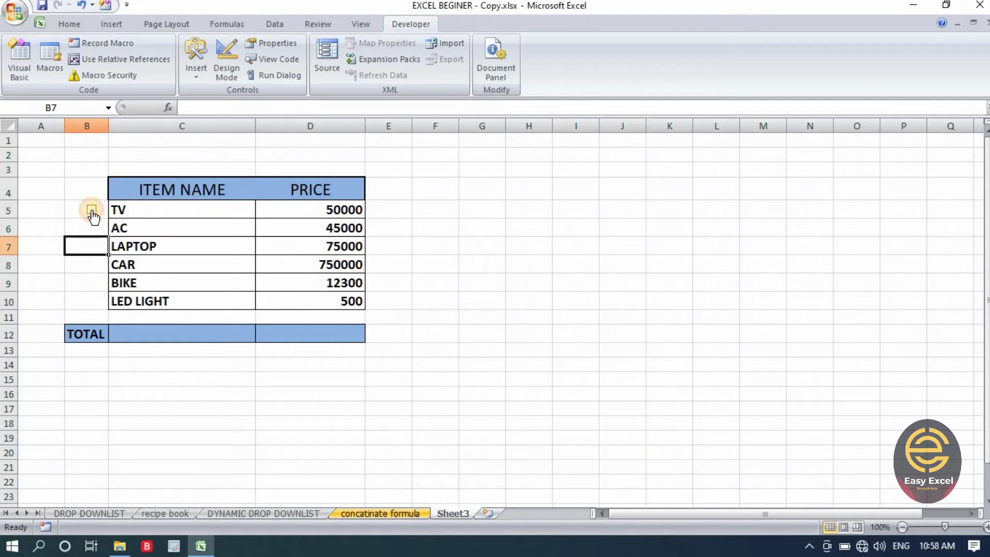
{"action": "left_click", "coordinate": [91, 210]}
{"action": "right_click", "coordinate": [92, 211]}
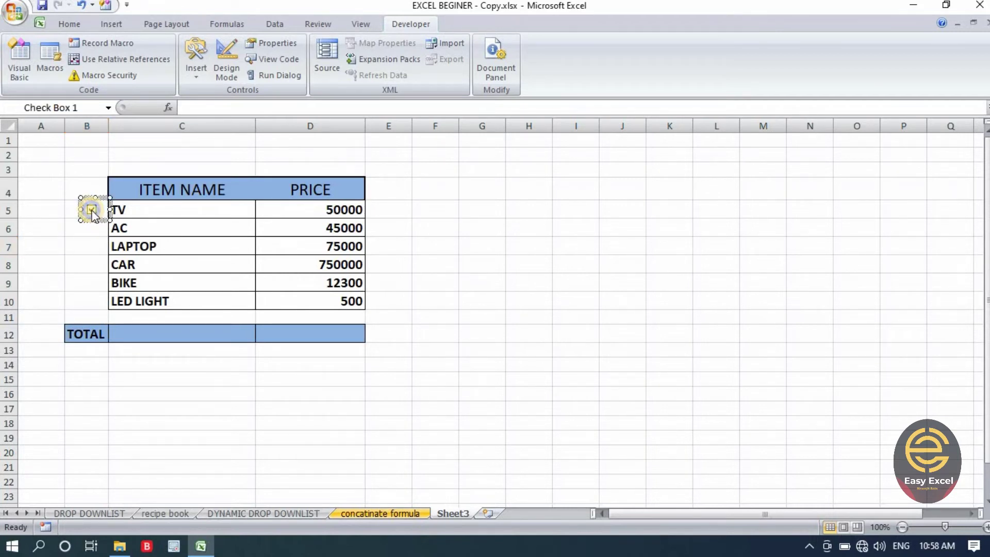
Step: Set the TV checkbox's cell link to $A$5 in Format Control
{"action": "left_click", "coordinate": [166, 335]}
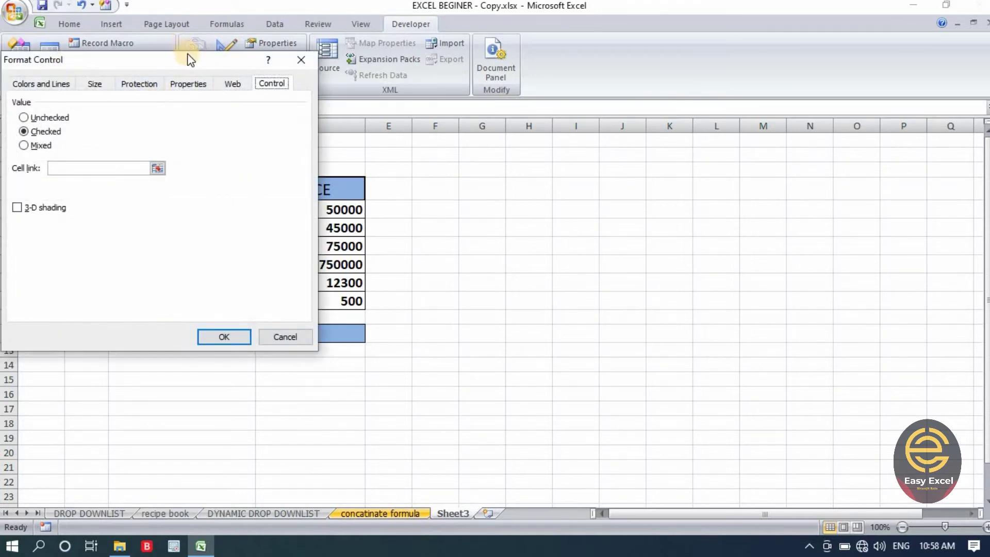
{"action": "left_click_drag", "start_coordinate": [193, 63], "coordinate": [725, 52]}
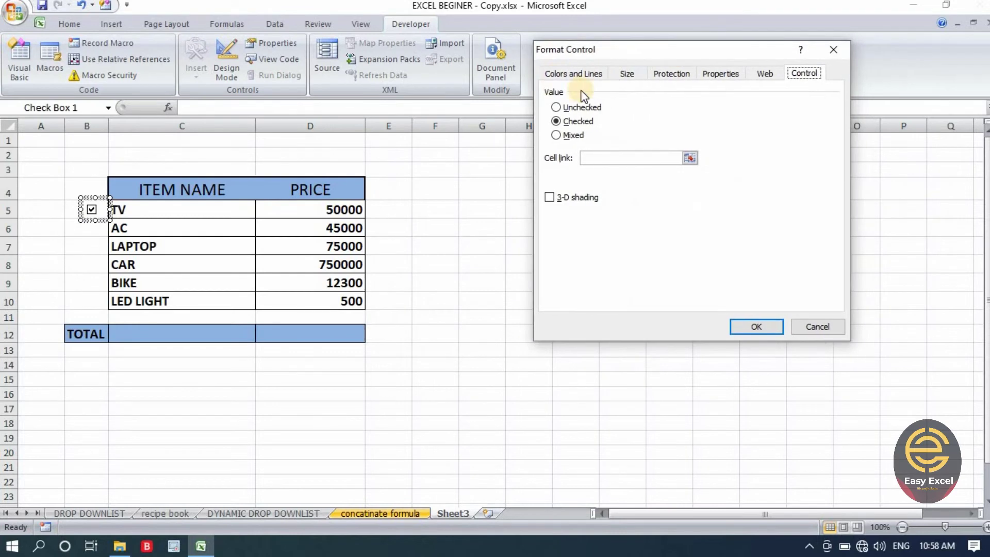
{"action": "left_click", "coordinate": [805, 74]}
{"action": "left_click", "coordinate": [633, 154]}
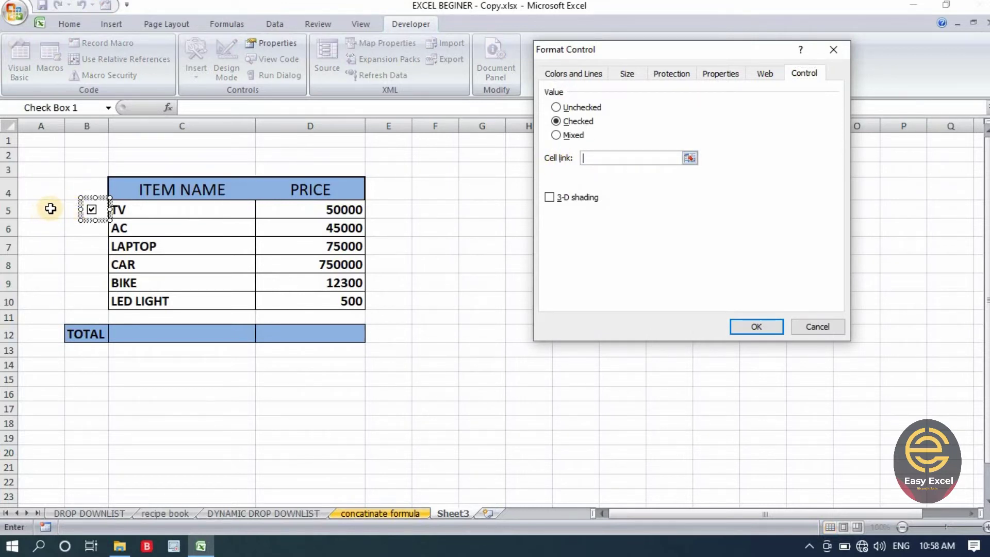
{"action": "left_click", "coordinate": [44, 212]}
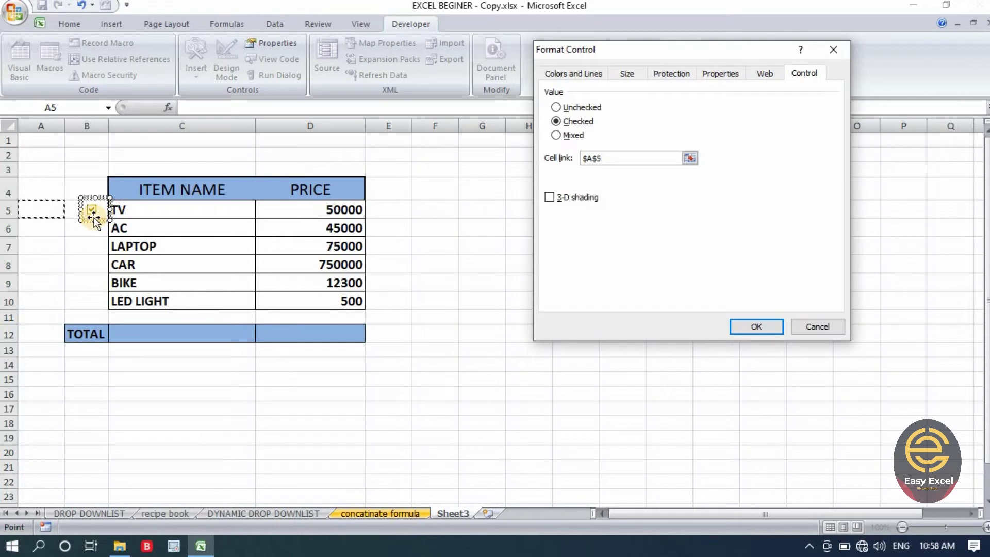
{"action": "key", "text": "Return"}
Step: Untick and re-tick the TV checkbox to confirm A5 switches FALSE/TRUE
{"action": "left_click", "coordinate": [48, 226]}
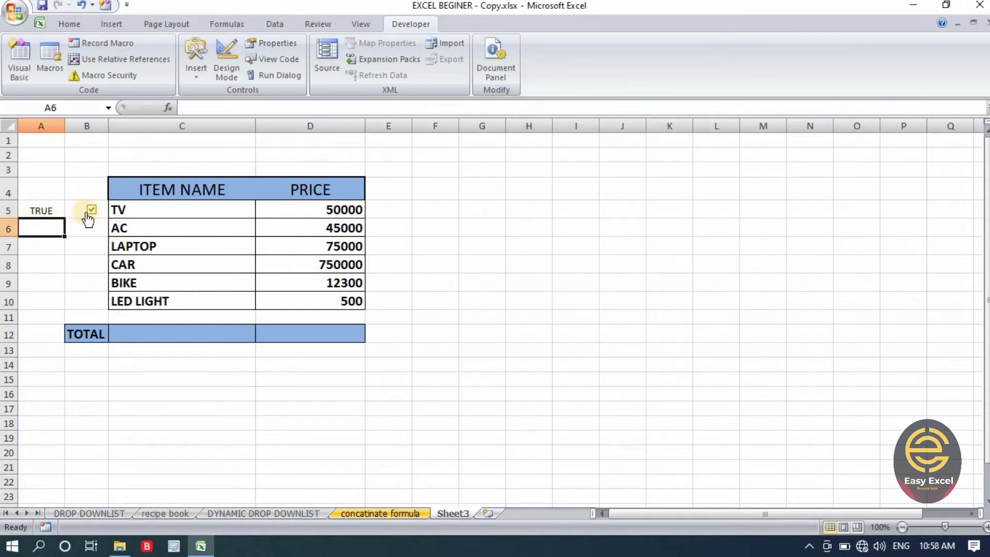
{"action": "left_click", "coordinate": [91, 210]}
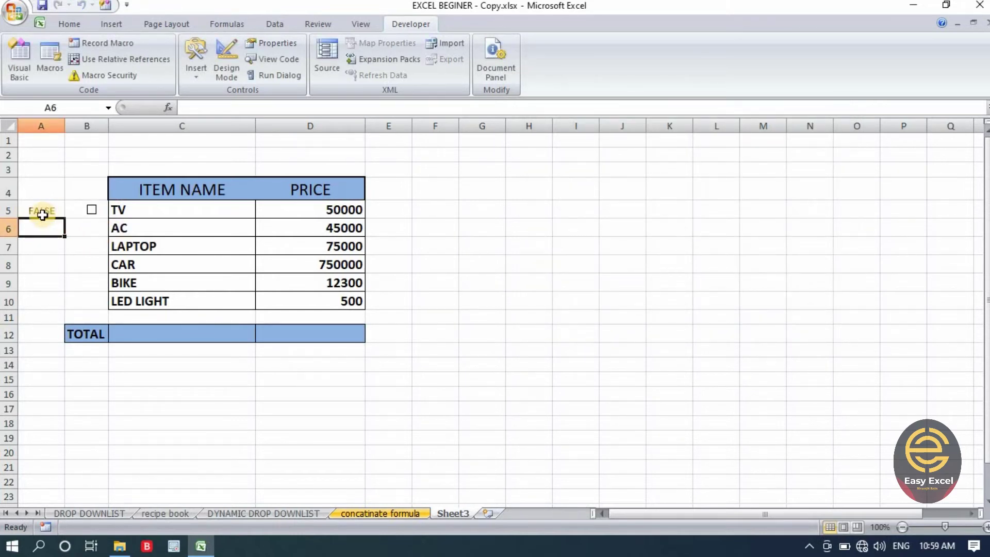
{"action": "left_click", "coordinate": [91, 211]}
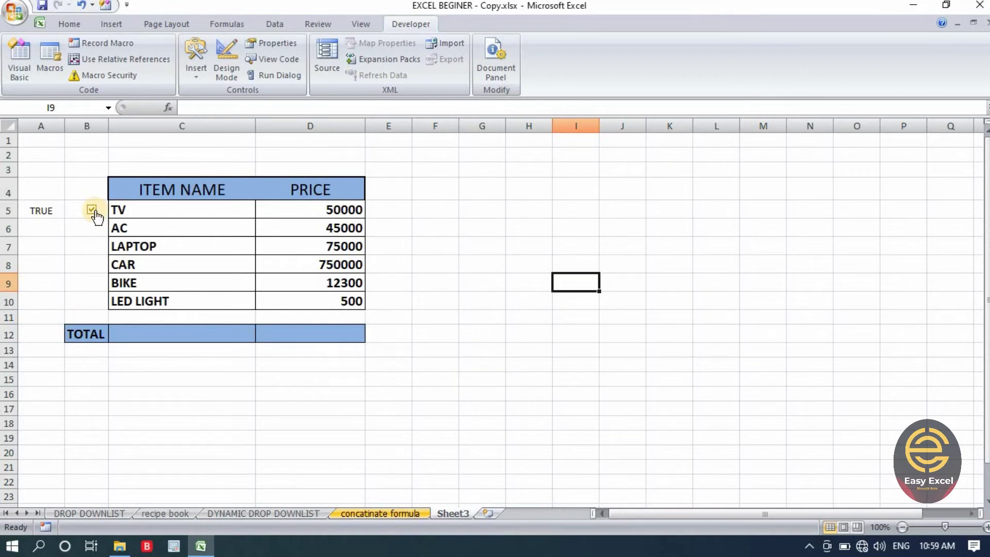
Step: Copy the checkbox into the AC and CAR rows and nudge the LAPTOP checkbox
{"action": "left_click_drag", "start_coordinate": [95, 209], "coordinate": [91, 253]}
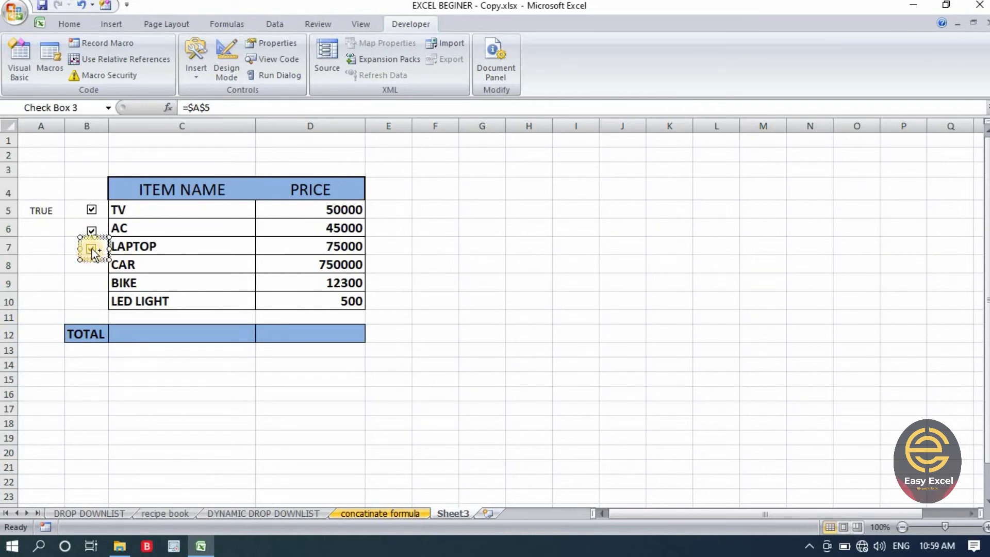
{"action": "left_click_drag", "start_coordinate": [90, 259], "coordinate": [95, 303]}
{"action": "left_click", "coordinate": [520, 298]}
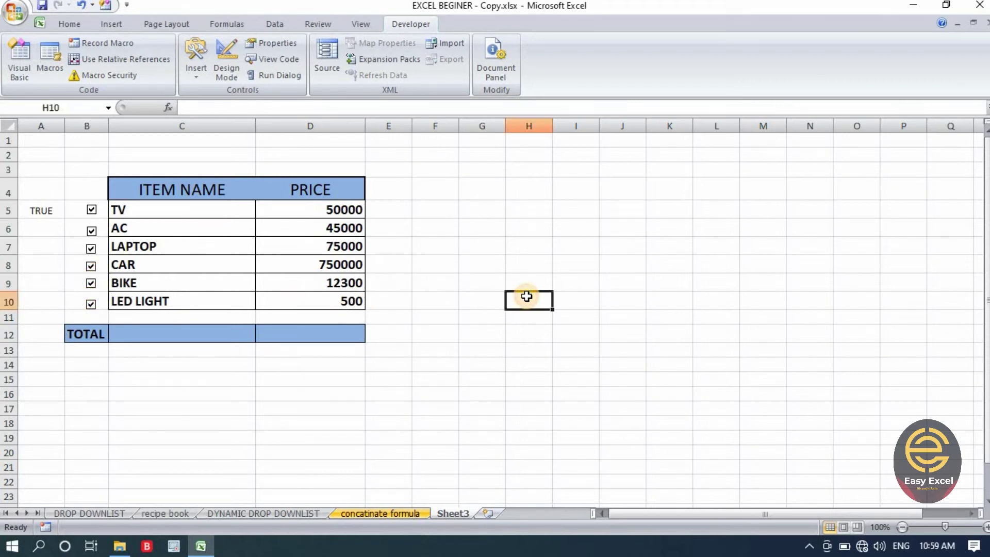
{"action": "right_click", "coordinate": [92, 249]}
{"action": "key", "text": "Escape"}
{"action": "left_click_drag", "start_coordinate": [86, 249], "coordinate": [87, 245]}
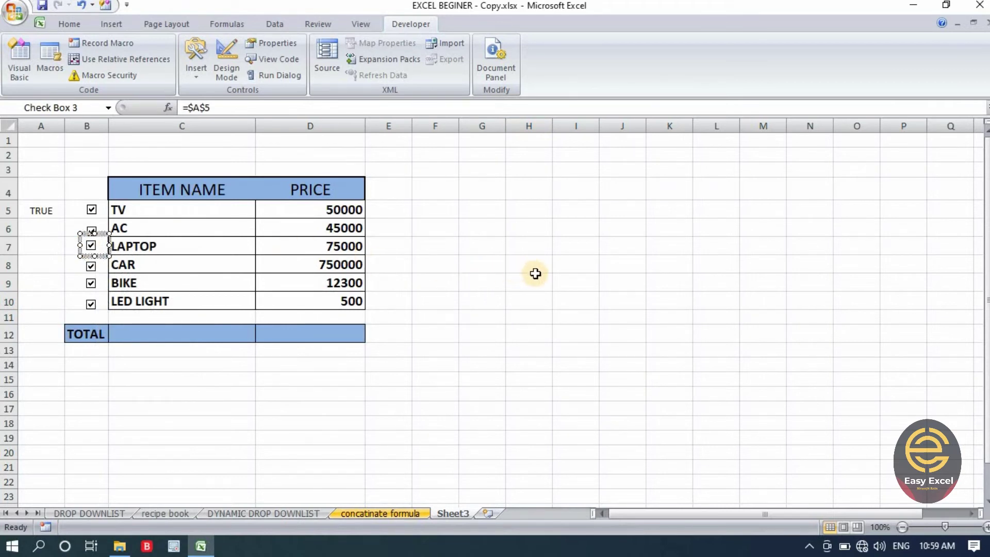
{"action": "left_click", "coordinate": [535, 275]}
Step: Check the AC and LAPTOP checkbox copies, then untick TV so every box clears
{"action": "right_click", "coordinate": [93, 249]}
{"action": "left_click", "coordinate": [60, 250]}
{"action": "left_click", "coordinate": [40, 227]}
{"action": "left_click", "coordinate": [91, 231], "text": "ctrl"}
{"action": "right_click", "coordinate": [93, 230]}
{"action": "key", "text": "Escape"}
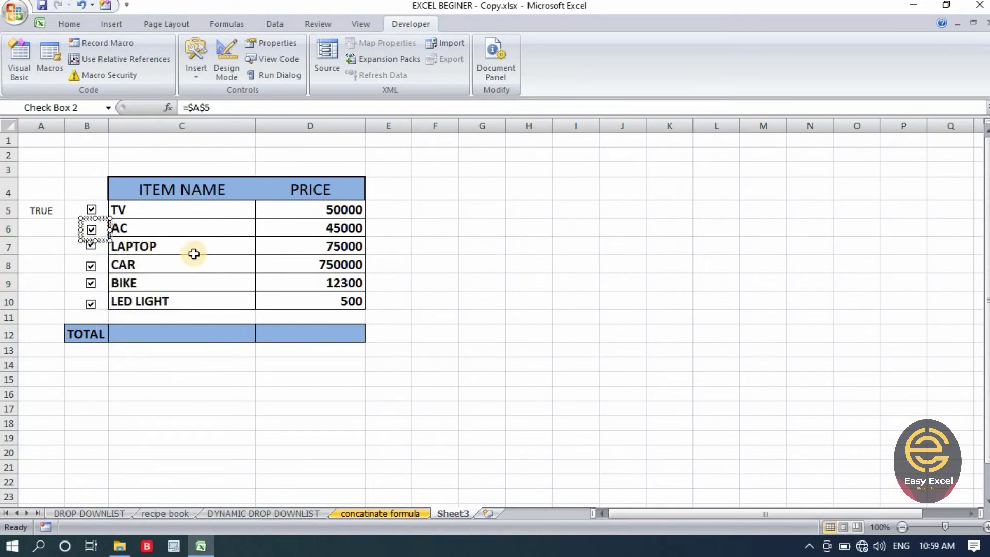
{"action": "left_click", "coordinate": [511, 260]}
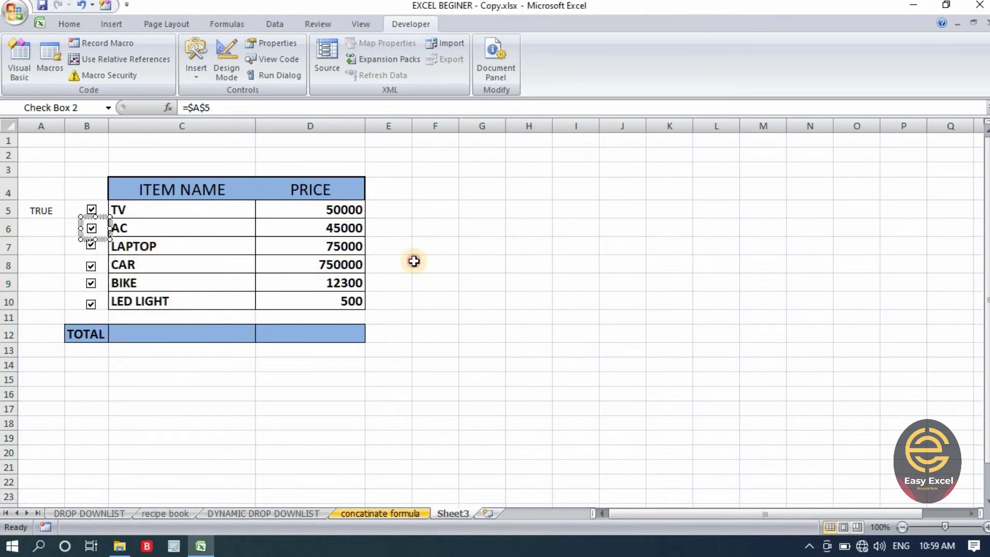
{"action": "right_click", "coordinate": [83, 247]}
{"action": "key", "text": "Escape"}
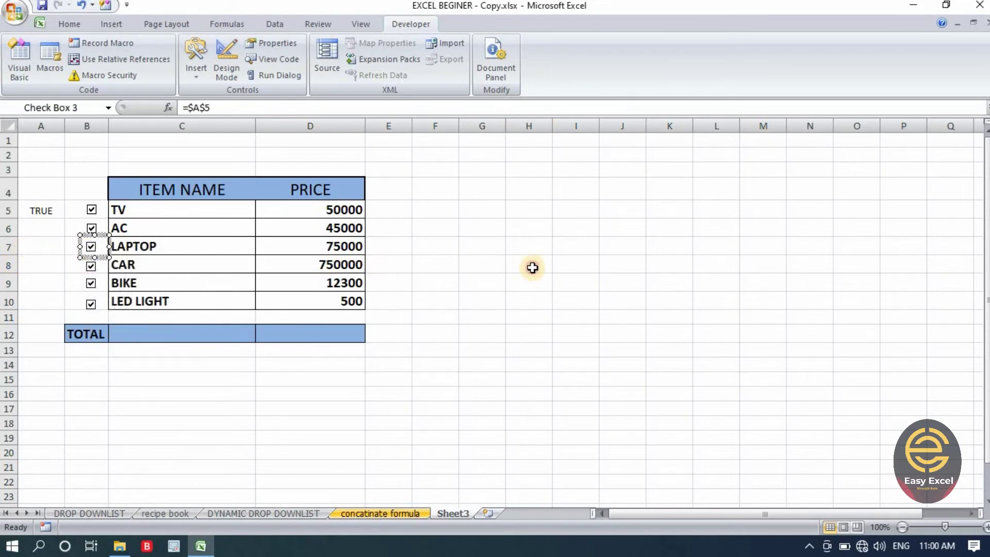
{"action": "left_click", "coordinate": [532, 268]}
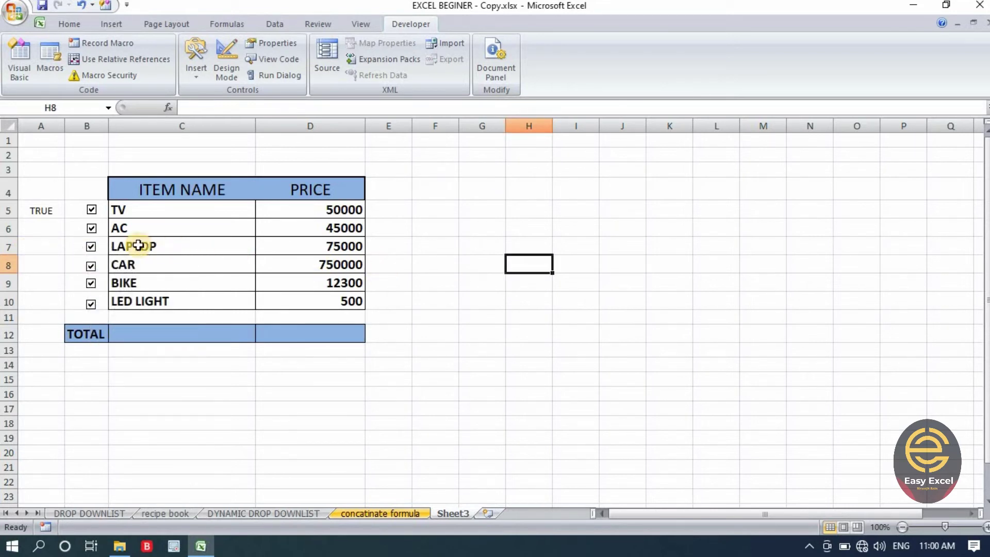
{"action": "left_click", "coordinate": [91, 210]}
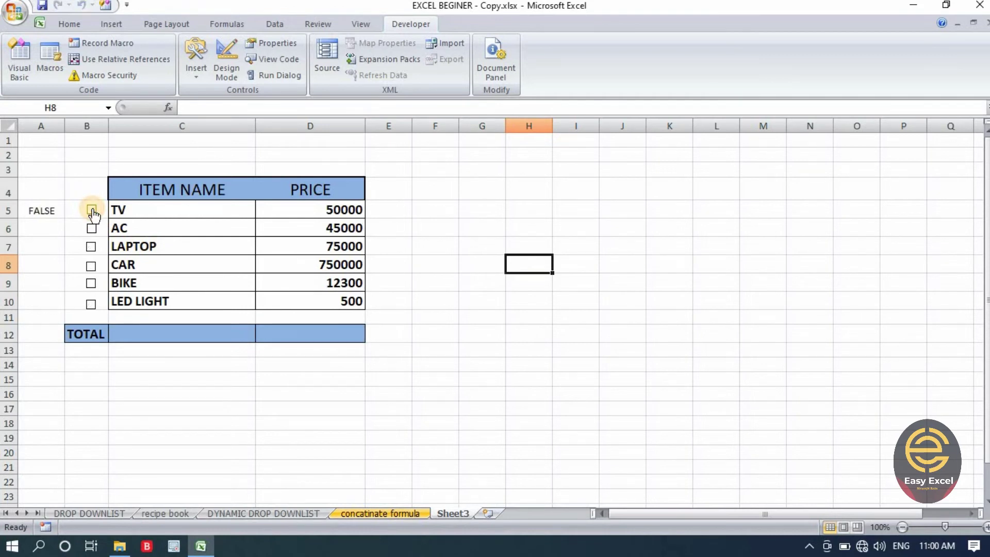
Step: Toggle the TV checkbox off and on, then inspect the linked values in A5 and A6
{"action": "left_click", "coordinate": [92, 210]}
{"action": "left_click", "coordinate": [92, 211]}
{"action": "left_click", "coordinate": [92, 210]}
{"action": "left_click", "coordinate": [91, 210]}
{"action": "left_click", "coordinate": [92, 210]}
{"action": "left_click", "coordinate": [46, 211]}
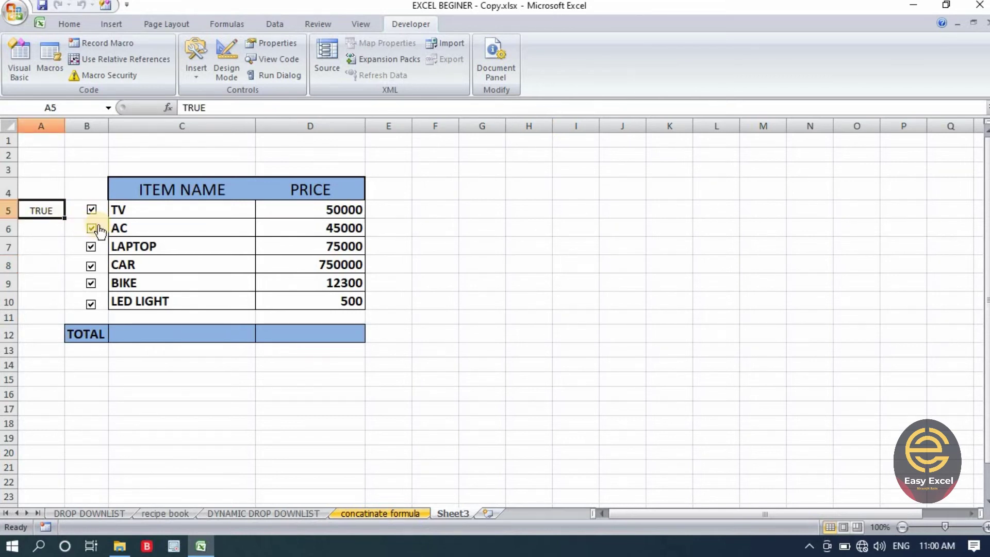
{"action": "left_click", "coordinate": [48, 231]}
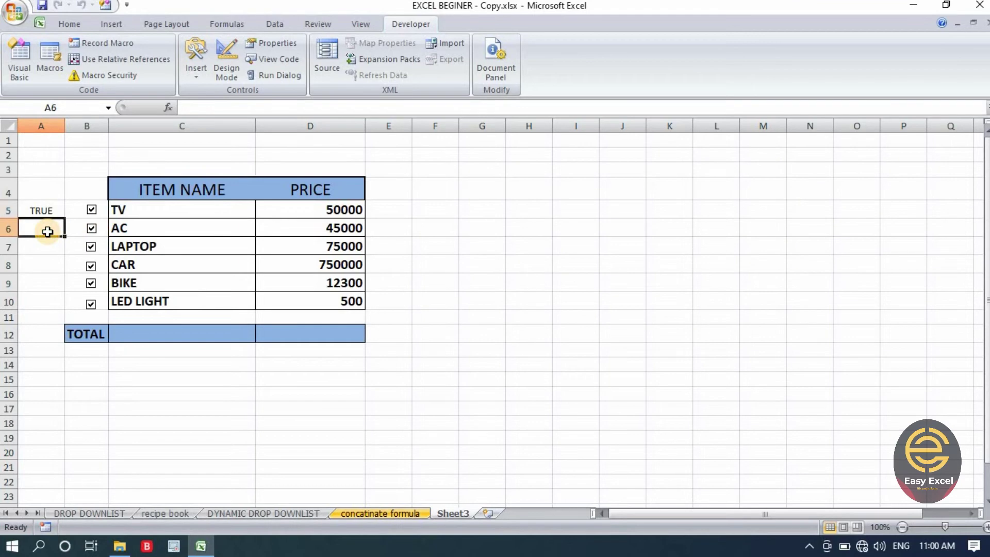
Step: Link the AC checkbox to $A$6 and the LAPTOP checkbox to $A$7
{"action": "right_click", "coordinate": [91, 228]}
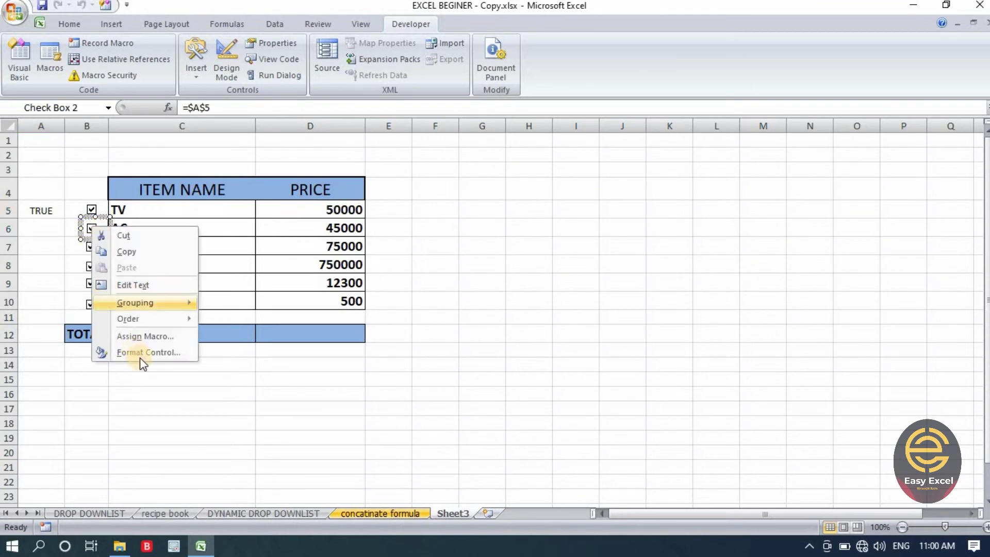
{"action": "left_click", "coordinate": [146, 351]}
{"action": "left_click_drag", "start_coordinate": [289, 77], "coordinate": [499, 76]}
{"action": "left_click_drag", "start_coordinate": [442, 185], "coordinate": [418, 185]}
{"action": "left_click", "coordinate": [41, 229]}
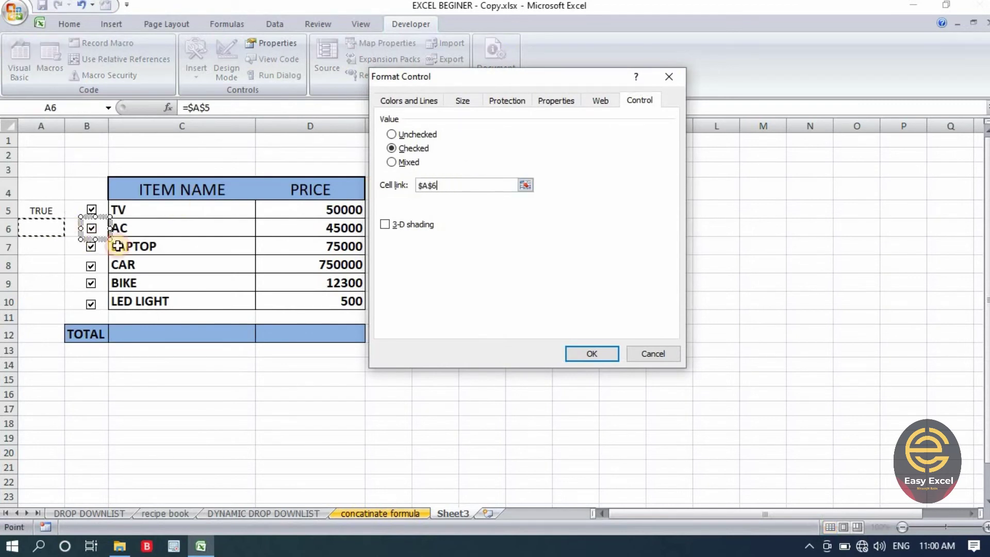
{"action": "left_click", "coordinate": [593, 355]}
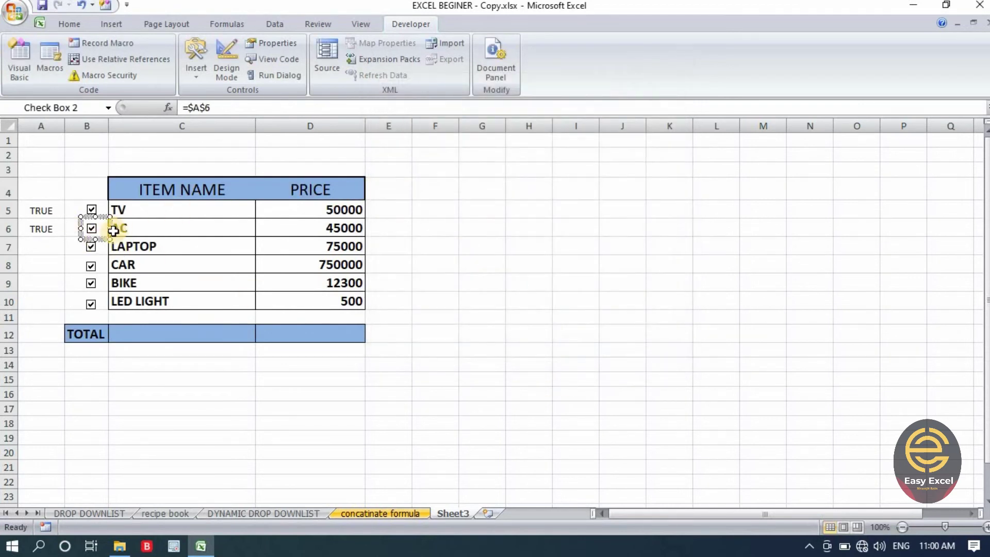
{"action": "right_click", "coordinate": [93, 247]}
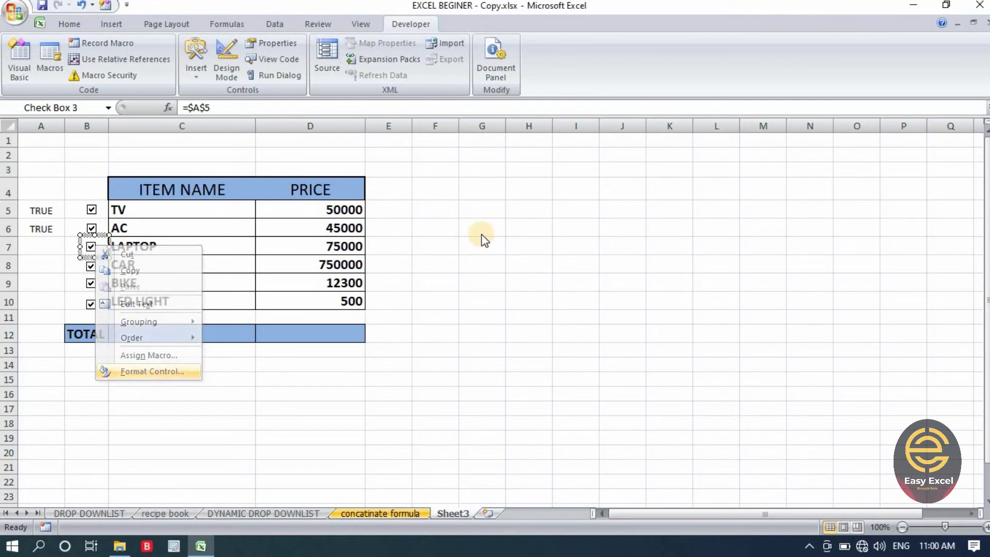
{"action": "key", "text": "Return"}
{"action": "left_click_drag", "start_coordinate": [279, 206], "coordinate": [242, 206]}
{"action": "left_click", "coordinate": [21, 246]}
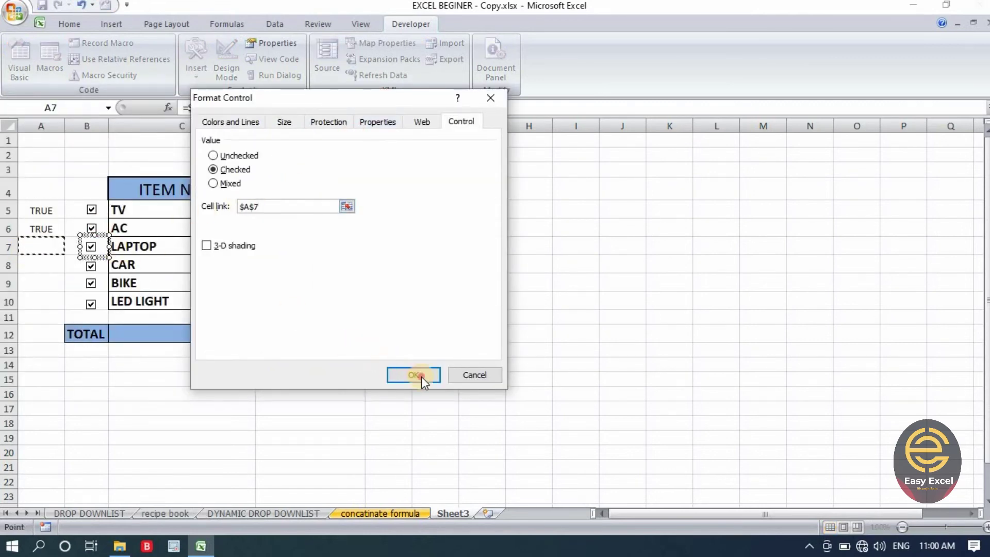
{"action": "left_click", "coordinate": [413, 375]}
Step: Link the CAR checkbox to $A$8 and the BIKE checkbox to $A$9
{"action": "right_click", "coordinate": [92, 269]}
{"action": "key", "text": "Up"}
{"action": "key", "text": "Return"}
{"action": "left_click", "coordinate": [73, 221]}
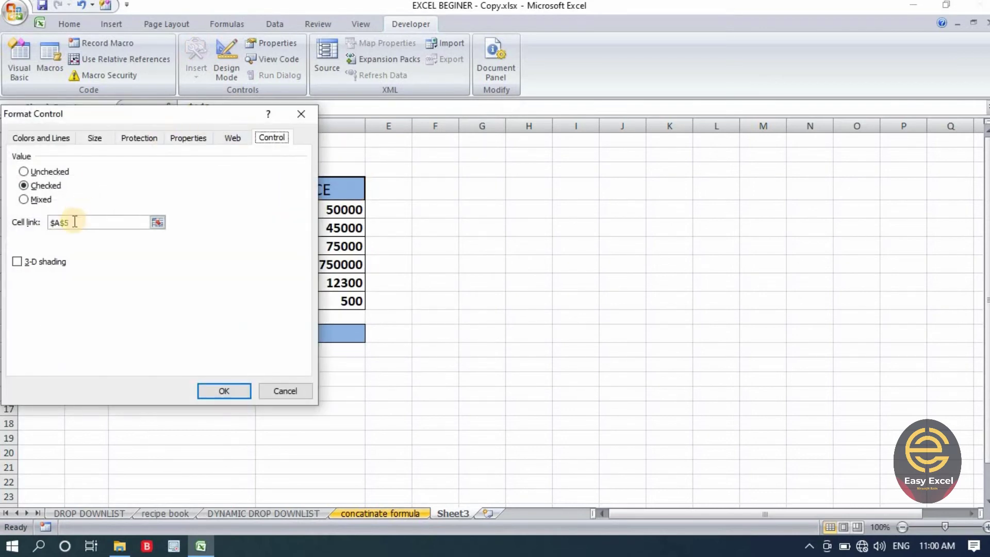
{"action": "left_click_drag", "start_coordinate": [178, 112], "coordinate": [607, 120]}
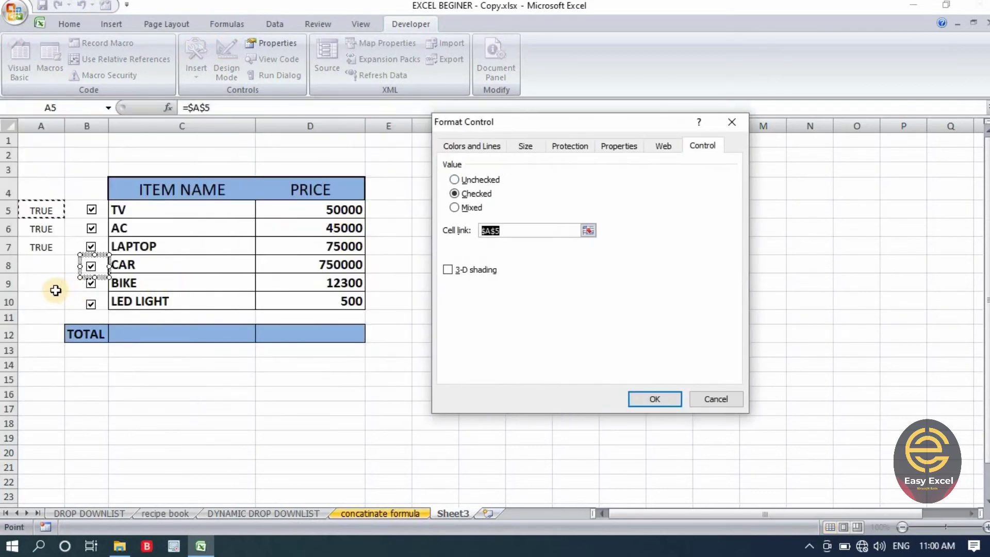
{"action": "left_click", "coordinate": [41, 265]}
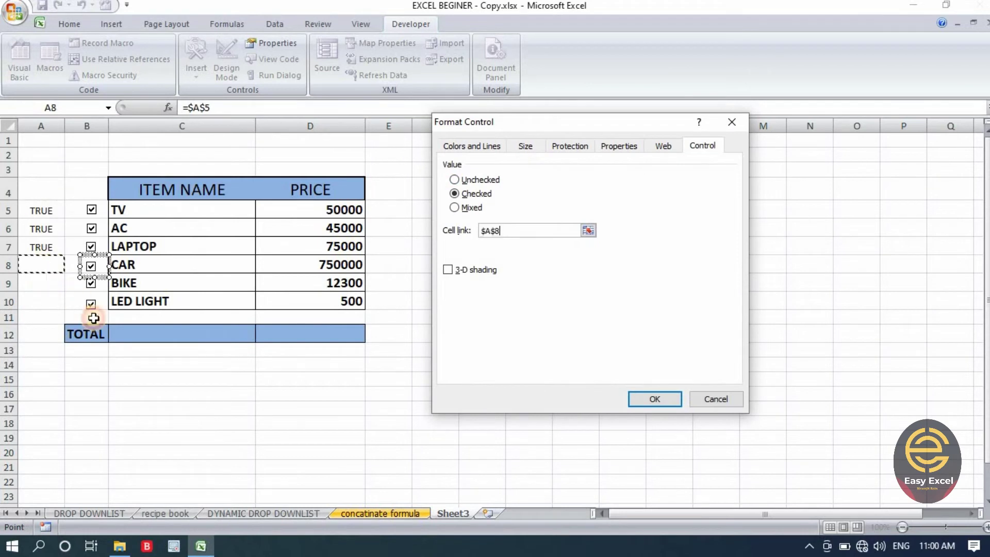
{"action": "left_click", "coordinate": [656, 400]}
{"action": "right_click", "coordinate": [85, 283]}
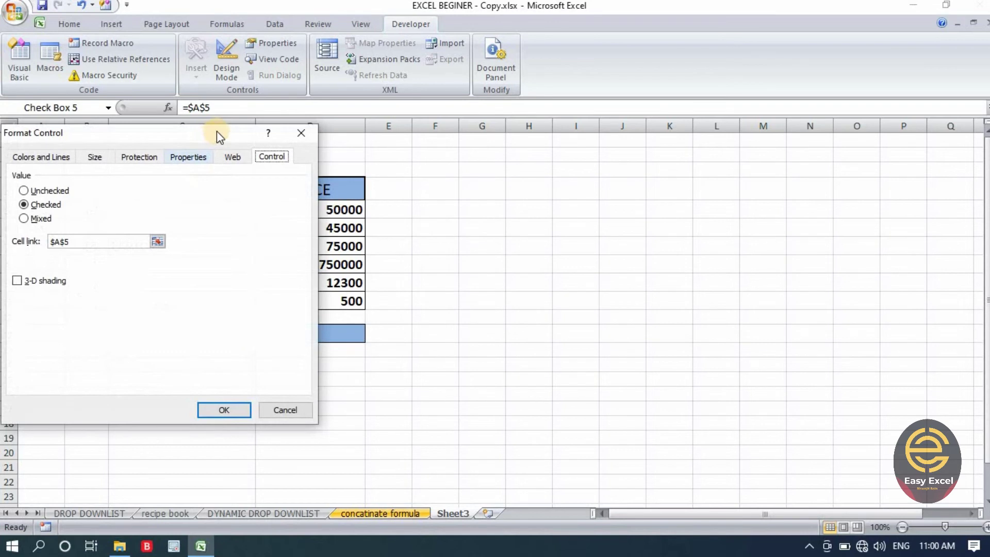
{"action": "left_click_drag", "start_coordinate": [214, 134], "coordinate": [549, 118]}
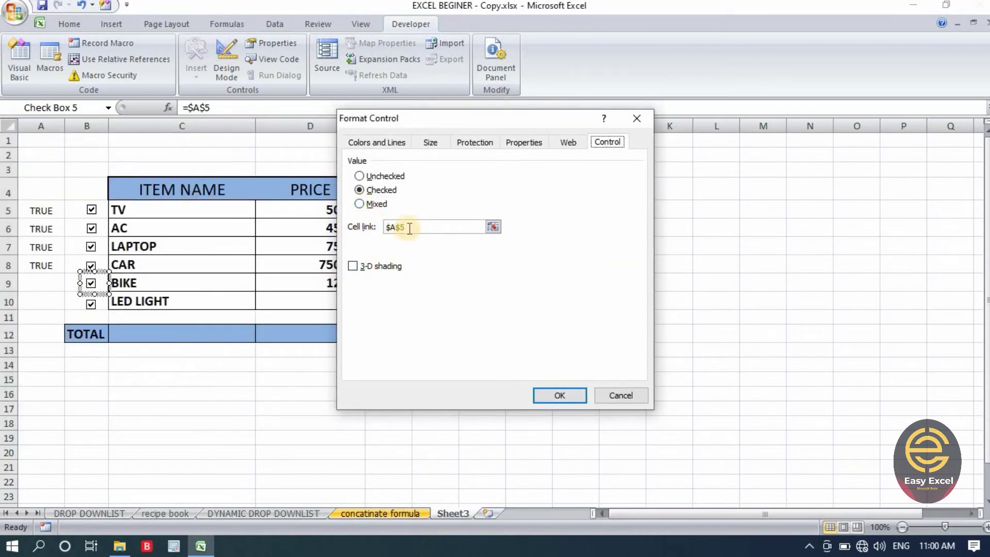
{"action": "left_click", "coordinate": [40, 284]}
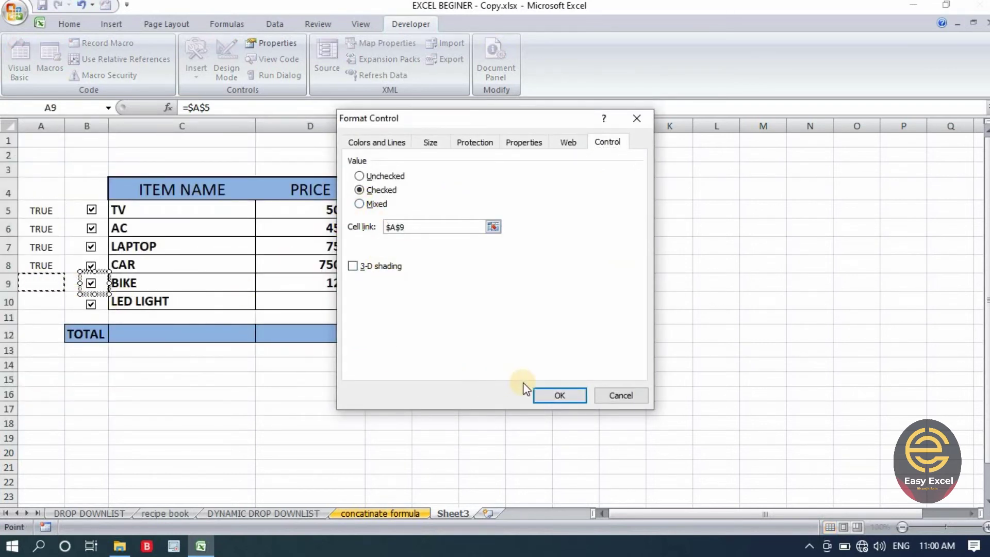
{"action": "left_click", "coordinate": [560, 394]}
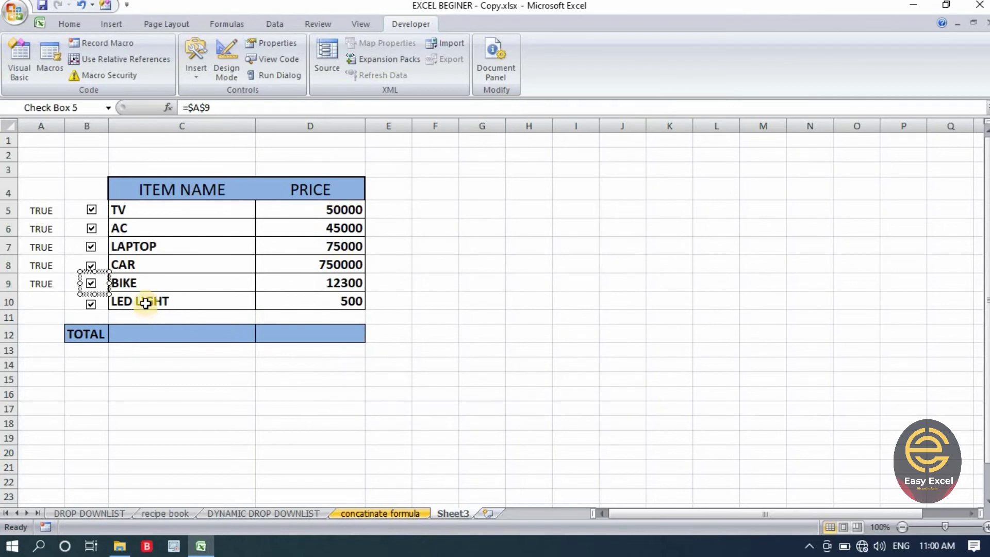
Step: Link the LED LIGHT checkbox to $A$10
{"action": "right_click", "coordinate": [89, 303]}
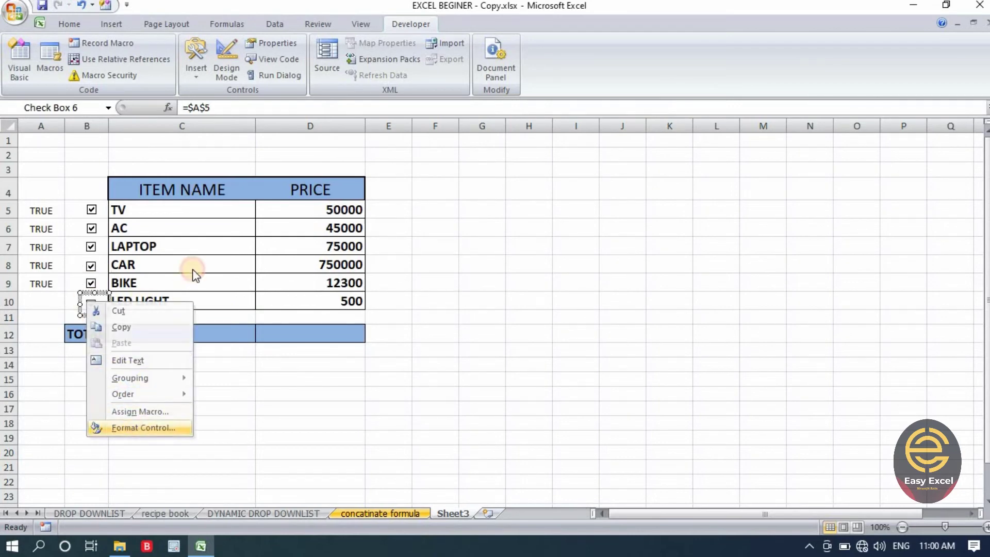
{"action": "key", "text": "Return"}
{"action": "left_click_drag", "start_coordinate": [180, 150], "coordinate": [442, 164]}
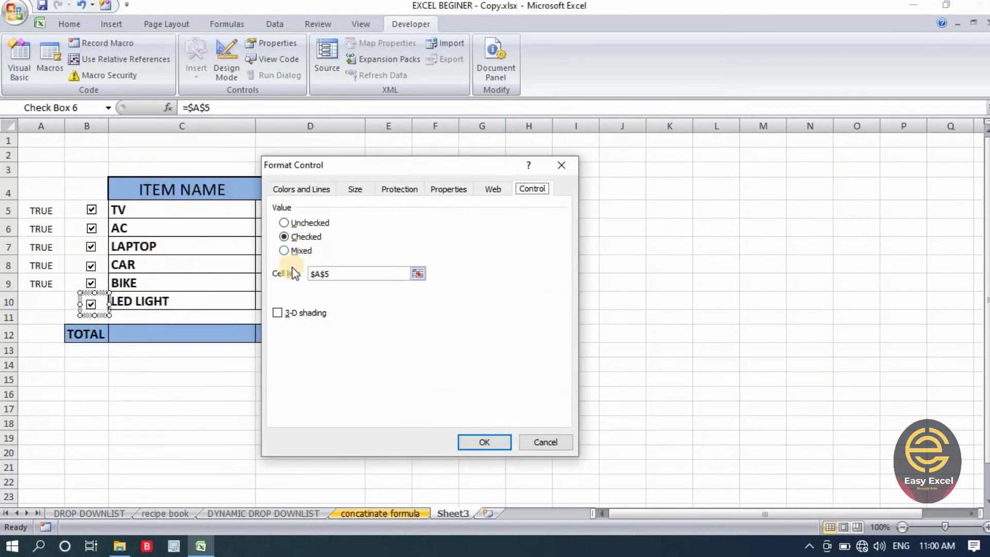
{"action": "left_click_drag", "start_coordinate": [343, 272], "coordinate": [311, 271]}
{"action": "left_click", "coordinate": [31, 302]}
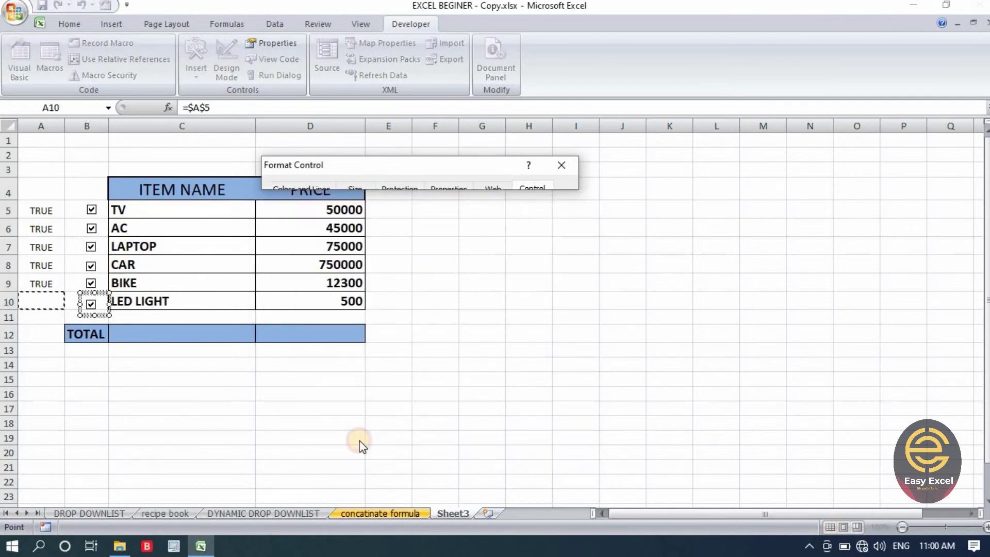
{"action": "left_click", "coordinate": [492, 442]}
{"action": "left_click", "coordinate": [436, 393]}
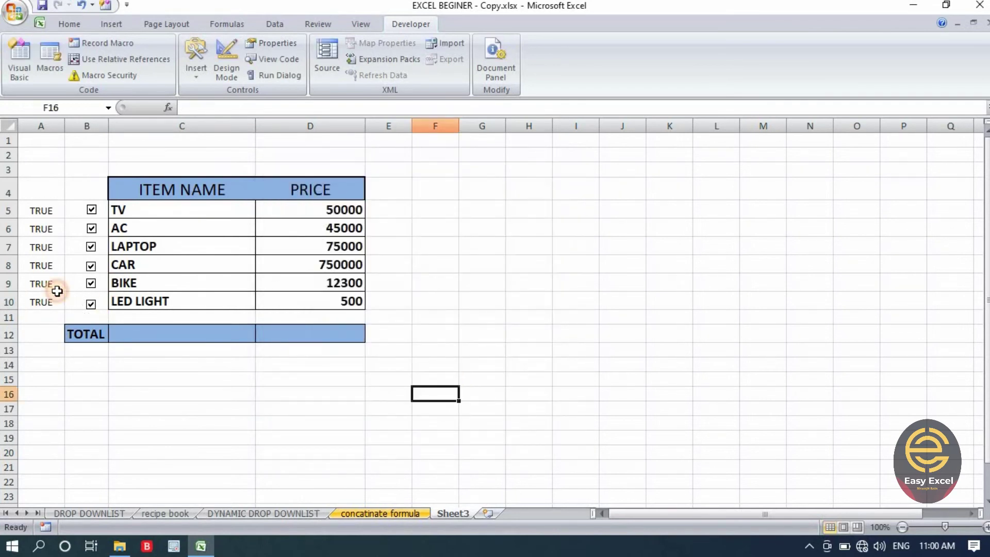
{"action": "left_click", "coordinate": [91, 209]}
{"action": "left_click", "coordinate": [91, 228]}
{"action": "left_click", "coordinate": [91, 246]}
{"action": "left_click", "coordinate": [92, 266]}
{"action": "left_click", "coordinate": [90, 283]}
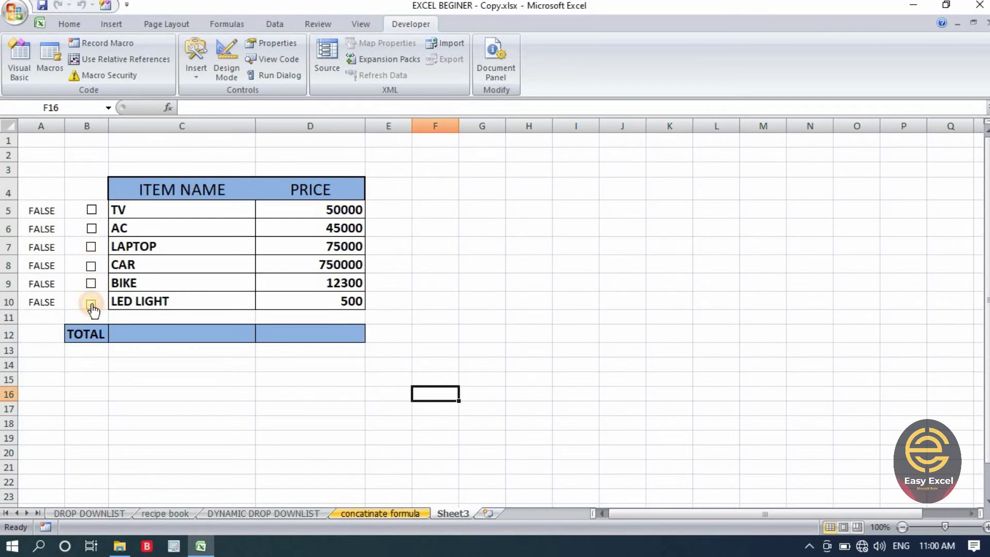
{"action": "left_click", "coordinate": [91, 283]}
{"action": "left_click", "coordinate": [91, 265]}
{"action": "left_click", "coordinate": [92, 247]}
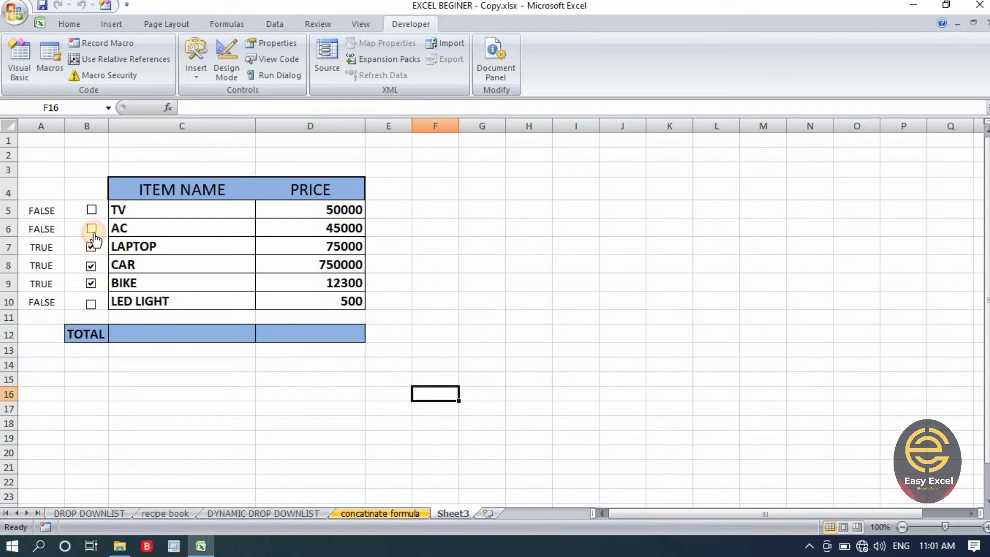
{"action": "left_click", "coordinate": [92, 228]}
{"action": "left_click", "coordinate": [91, 210]}
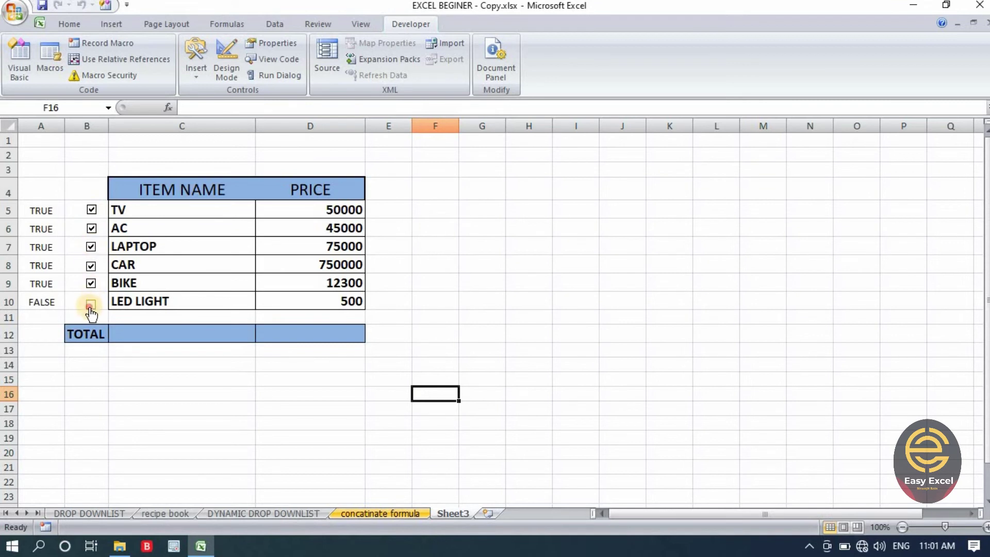
{"action": "left_click_drag", "start_coordinate": [45, 206], "coordinate": [69, 316]}
{"action": "left_click", "coordinate": [510, 363]}
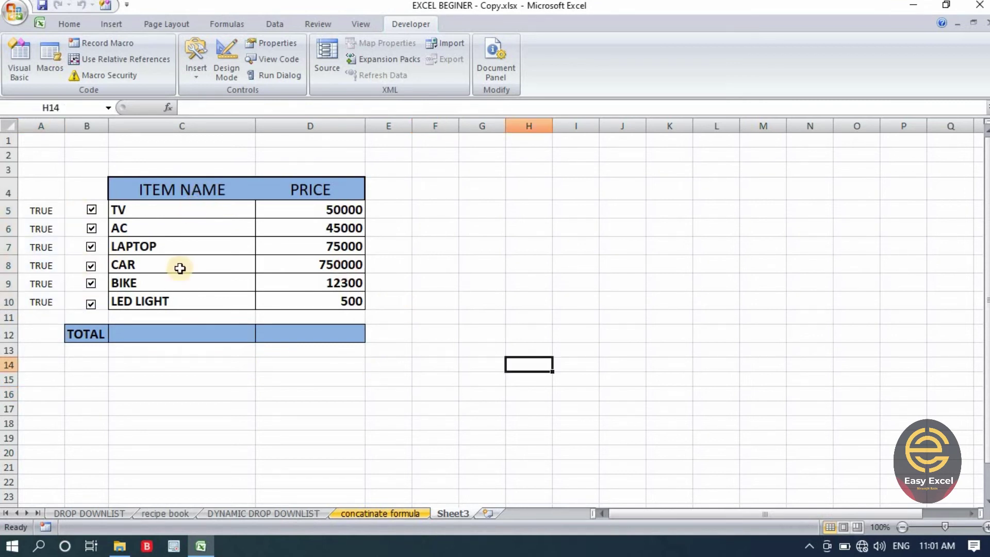
{"action": "left_click", "coordinate": [190, 334]}
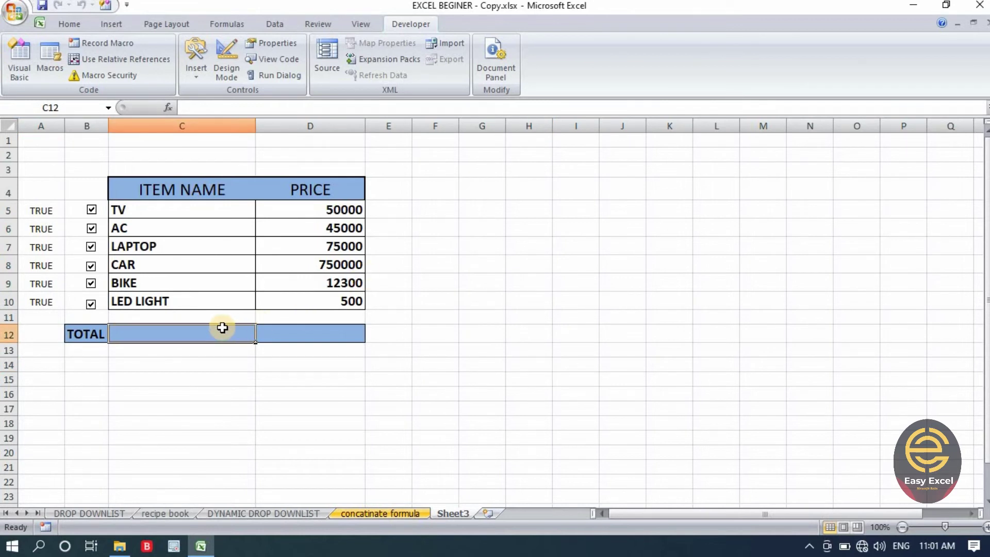
Step: Enter =COUNTIF(A5:A10,"TRUE") in C12 to count the checked items
{"action": "type", "text": "="}
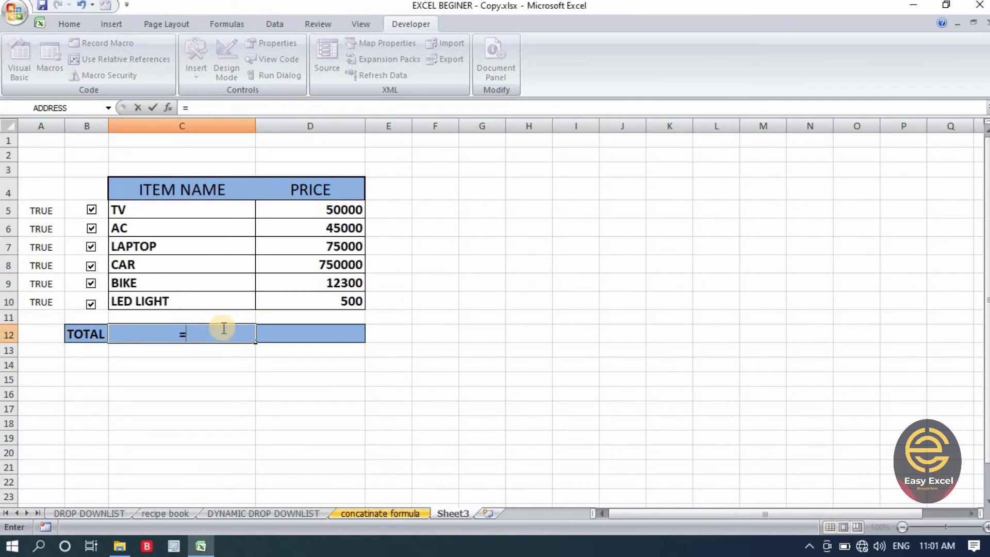
{"action": "type", "text": "COUNTI"}
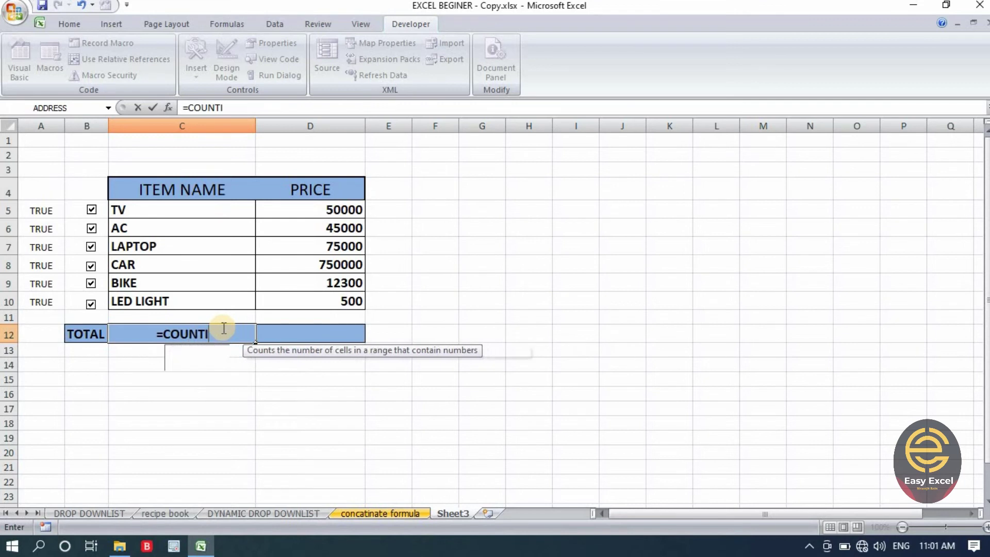
{"action": "type", "text": "F("}
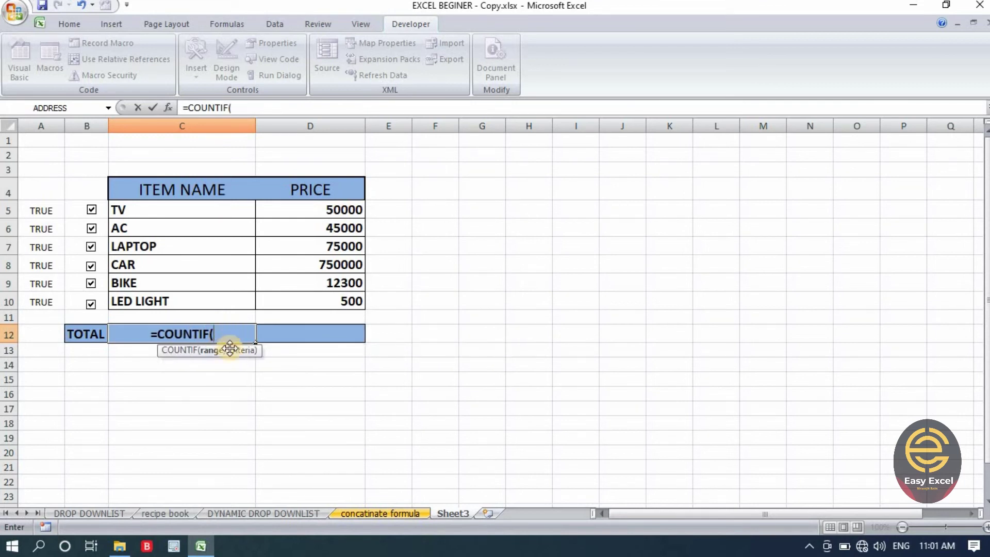
{"action": "left_click_drag", "start_coordinate": [59, 209], "coordinate": [56, 302]}
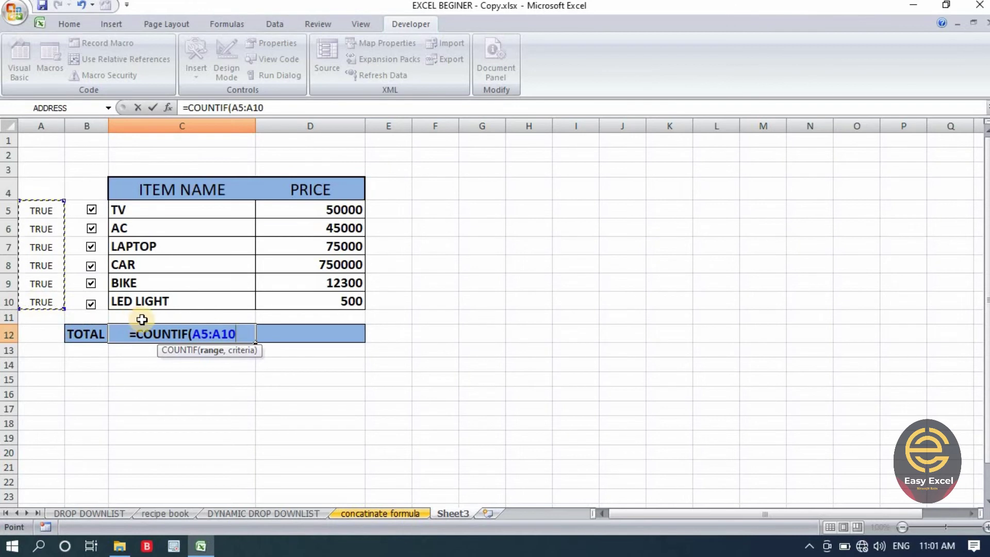
{"action": "type", "text": ",\"TRUE\""}
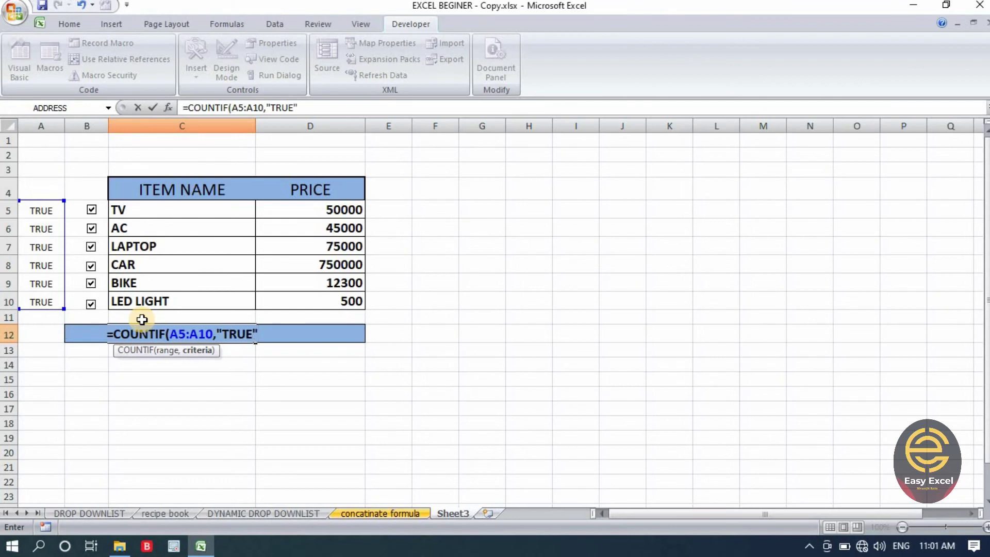
{"action": "type", "text": ")"}
{"action": "key", "text": "Return"}
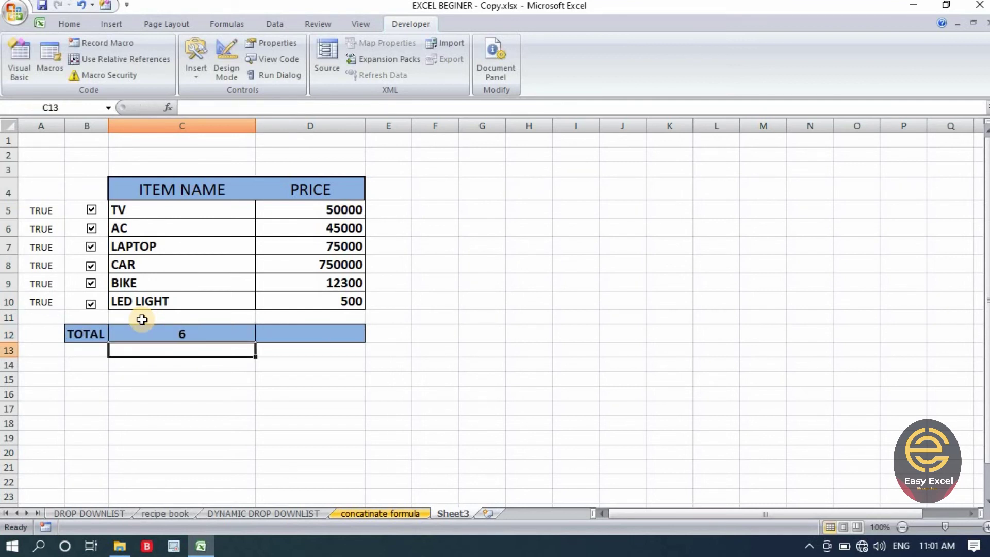
Step: Untick TV and AC, then begin a SUMIF formula in D12
{"action": "left_click", "coordinate": [92, 210]}
{"action": "left_click", "coordinate": [93, 228]}
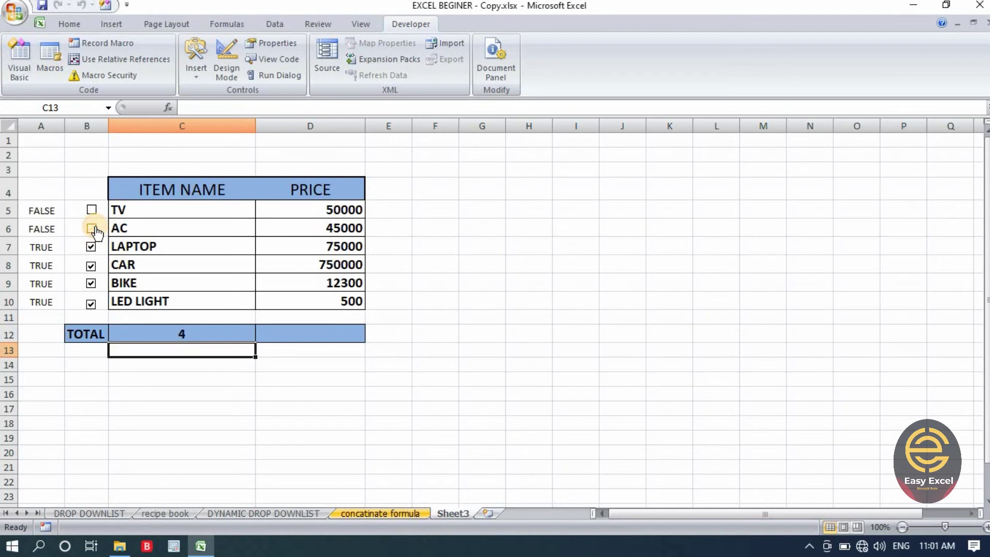
{"action": "left_click", "coordinate": [319, 333]}
{"action": "type", "text": "="}
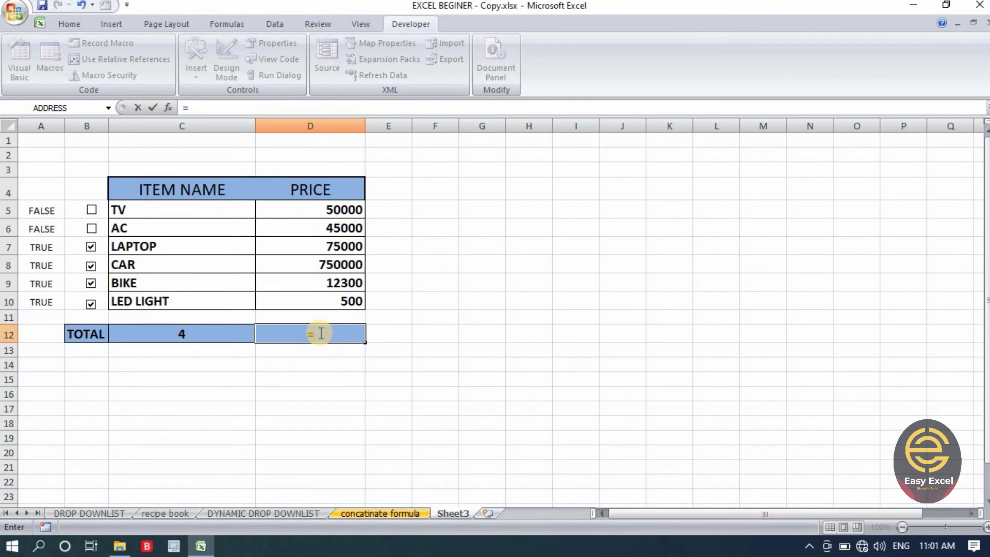
{"action": "type", "text": "SUM"}
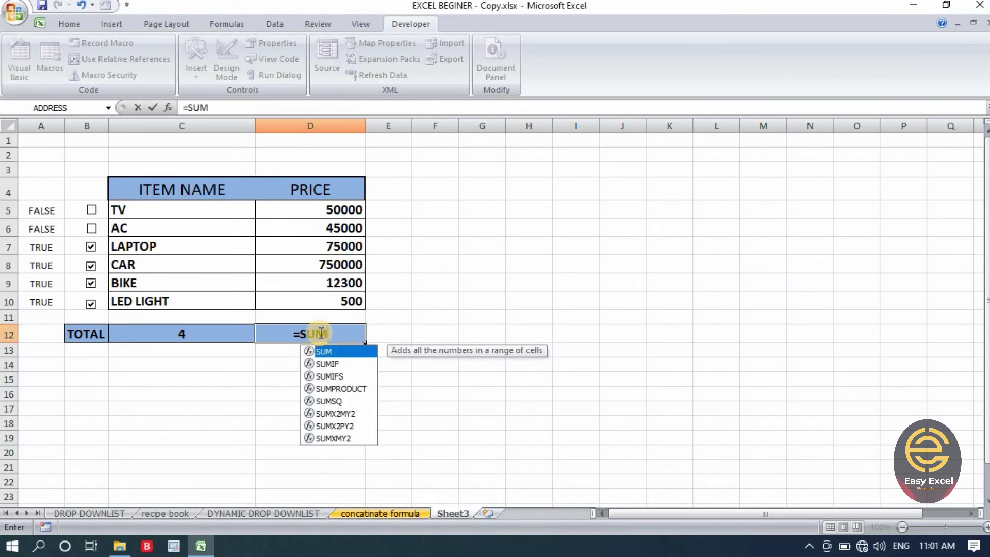
{"action": "type", "text": "IF("}
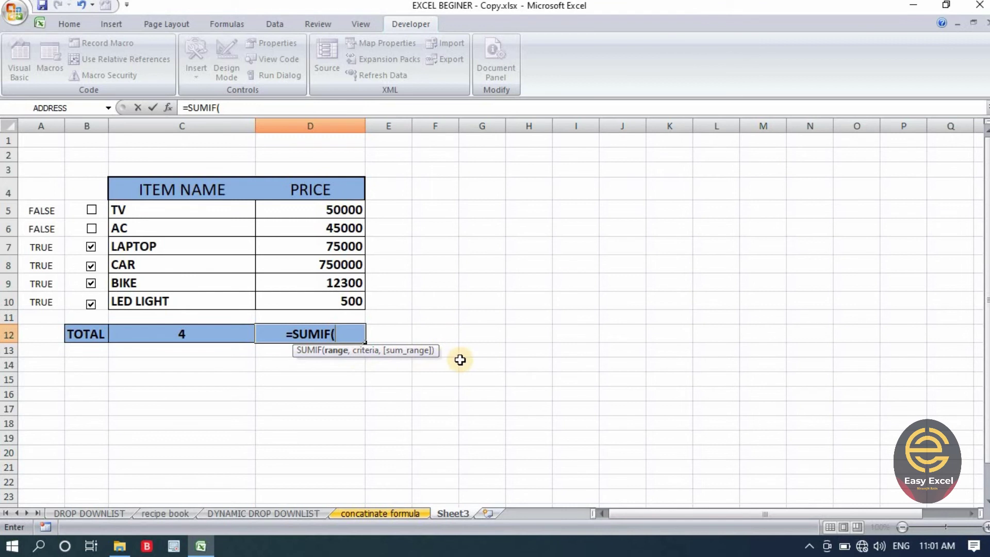
Step: Complete D12 as =SUMIF(A5:A10,"TRUE",D5:D10) to total the ticked prices
{"action": "left_click_drag", "start_coordinate": [44, 211], "coordinate": [45, 297]}
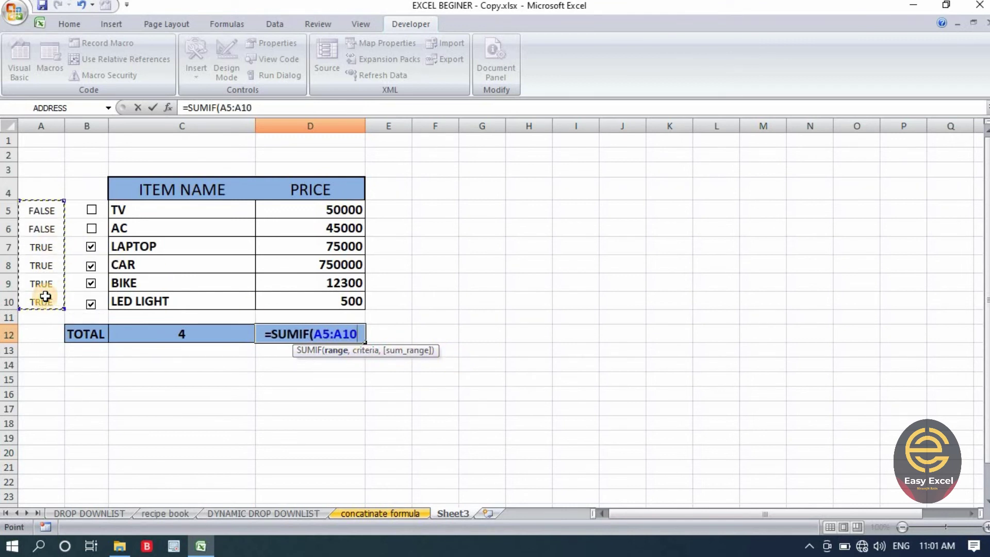
{"action": "type", "text": ",\"TRUE\","}
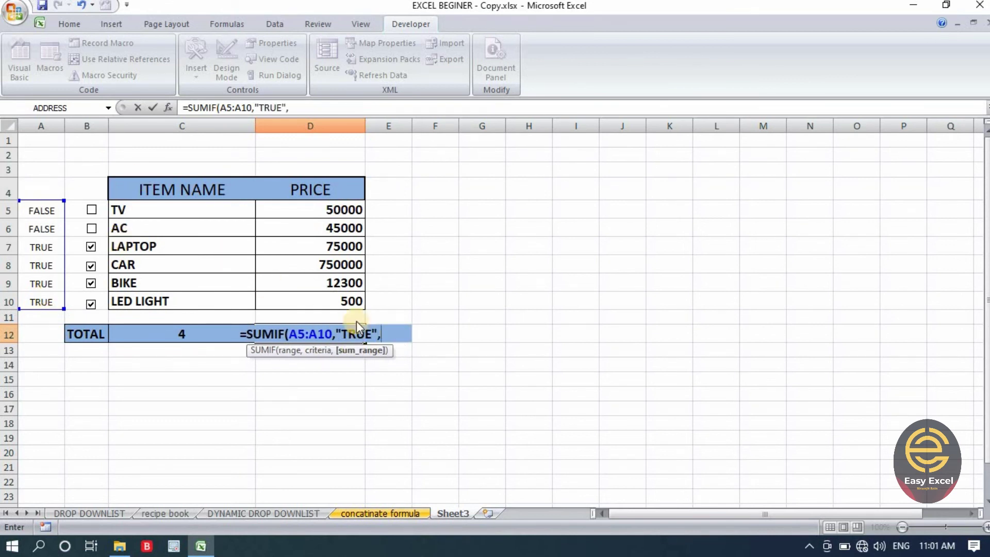
{"action": "left_click_drag", "start_coordinate": [343, 210], "coordinate": [341, 304]}
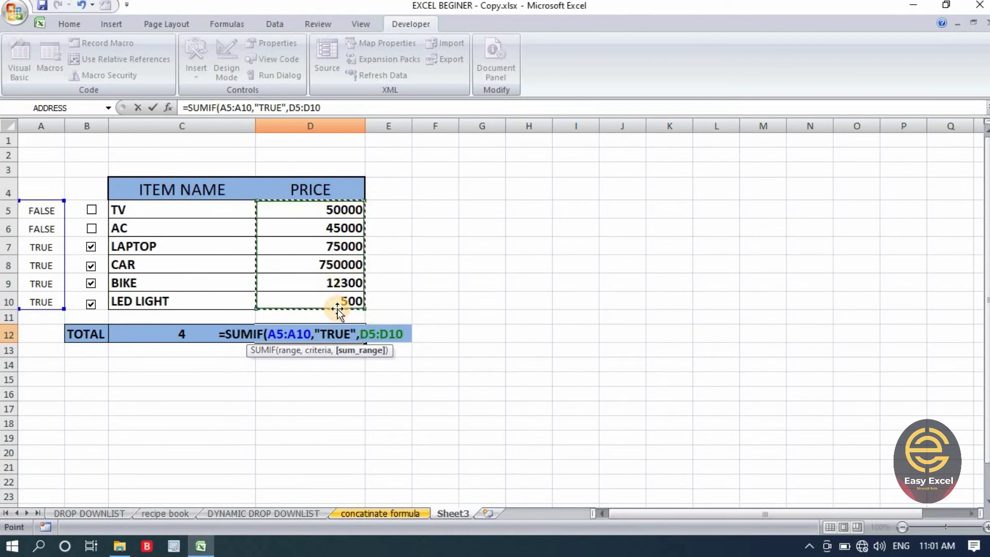
{"action": "type", "text": ")"}
{"action": "key", "text": "Return"}
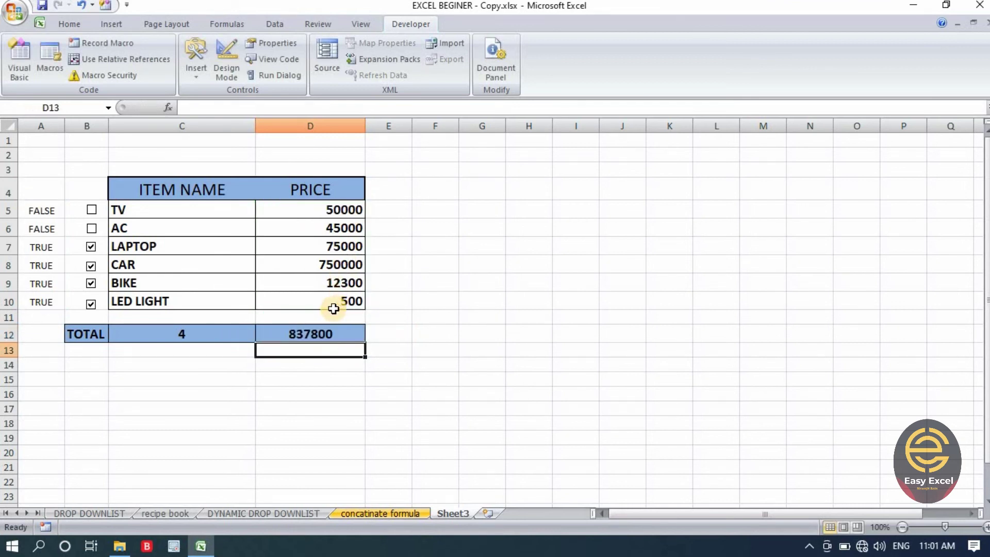
{"action": "left_click", "coordinate": [539, 329]}
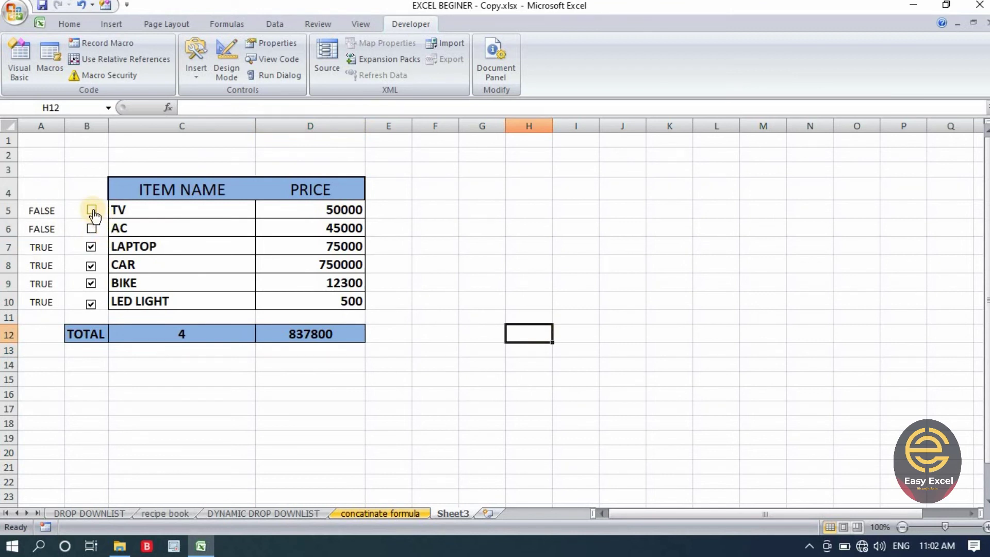
Step: Untick LED LIGHT, BIKE, CAR and LAPTOP so no item is checked
{"action": "left_click", "coordinate": [92, 302]}
{"action": "left_click", "coordinate": [92, 283]}
{"action": "left_click", "coordinate": [91, 266]}
{"action": "left_click", "coordinate": [92, 247]}
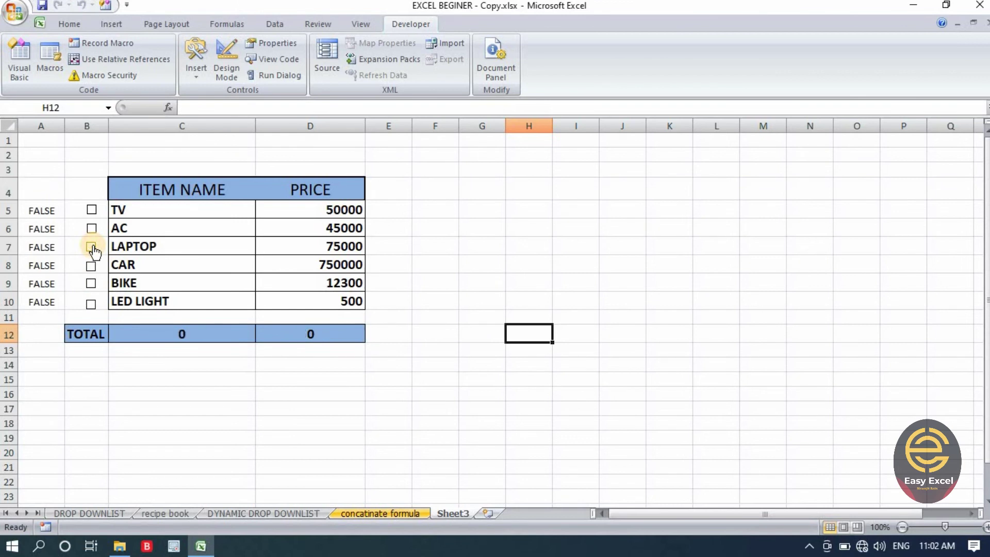
Step: Re-tick all six items so the totals read 6 and 932800, then select A5:A10
{"action": "left_click", "coordinate": [91, 209]}
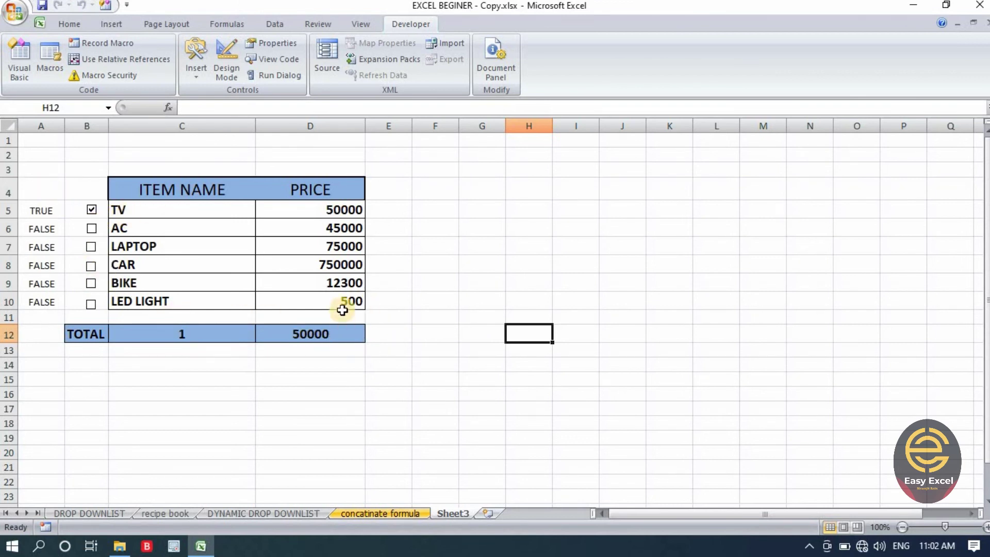
{"action": "left_click", "coordinate": [92, 303]}
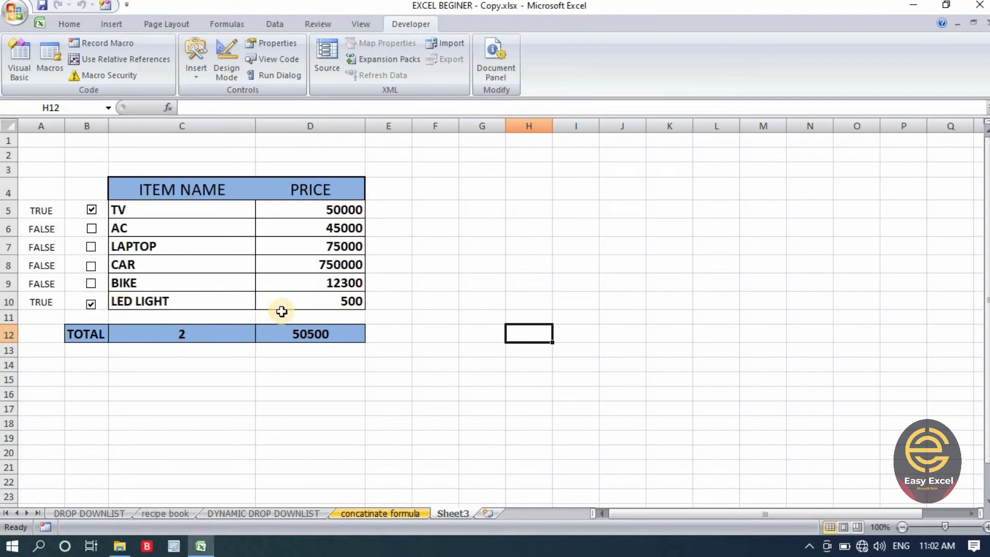
{"action": "left_click", "coordinate": [91, 283]}
{"action": "left_click", "coordinate": [91, 266]}
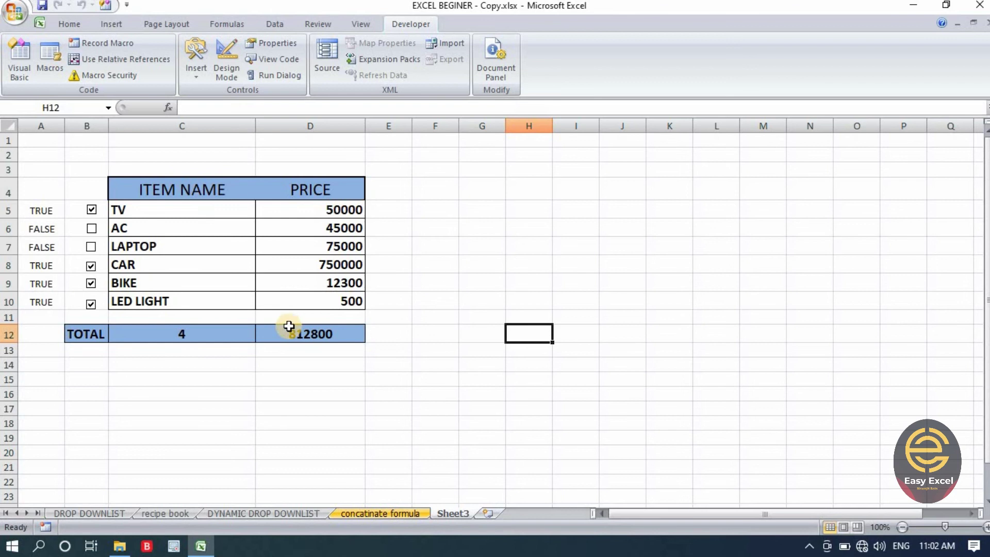
{"action": "left_click", "coordinate": [91, 247]}
{"action": "left_click", "coordinate": [92, 229]}
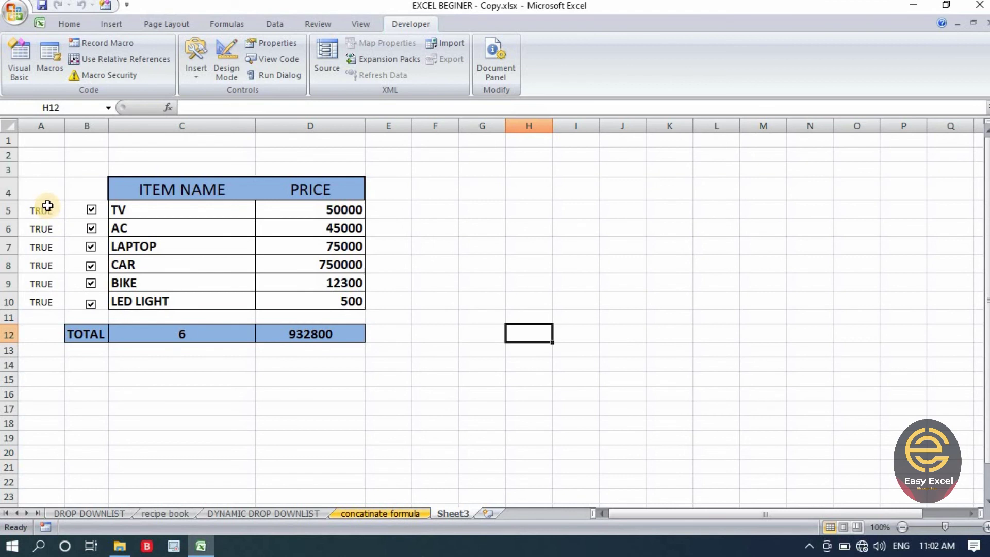
{"action": "left_click_drag", "start_coordinate": [48, 206], "coordinate": [44, 302]}
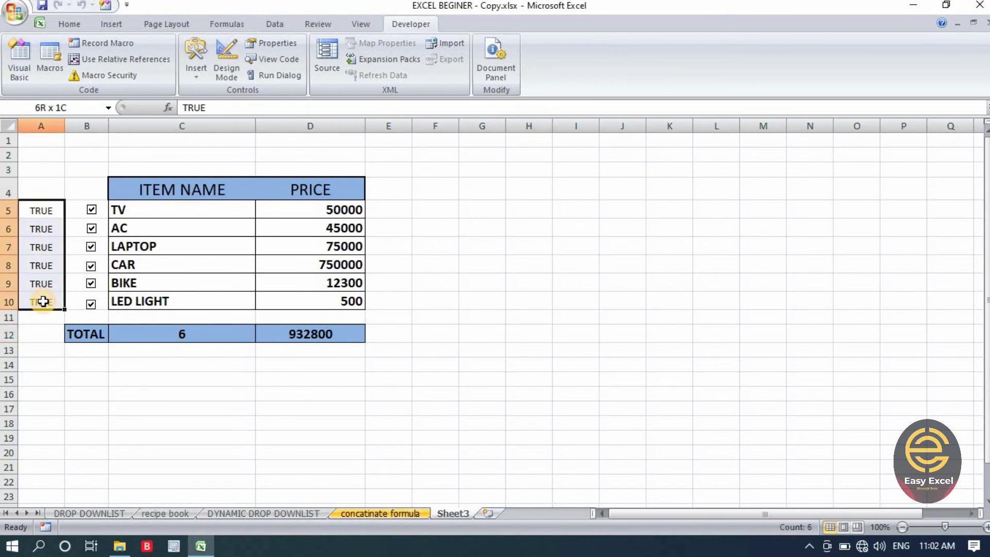
Step: Set the font colour of A5:A10 to white to hide the TRUE/FALSE values
{"action": "left_click", "coordinate": [54, 23]}
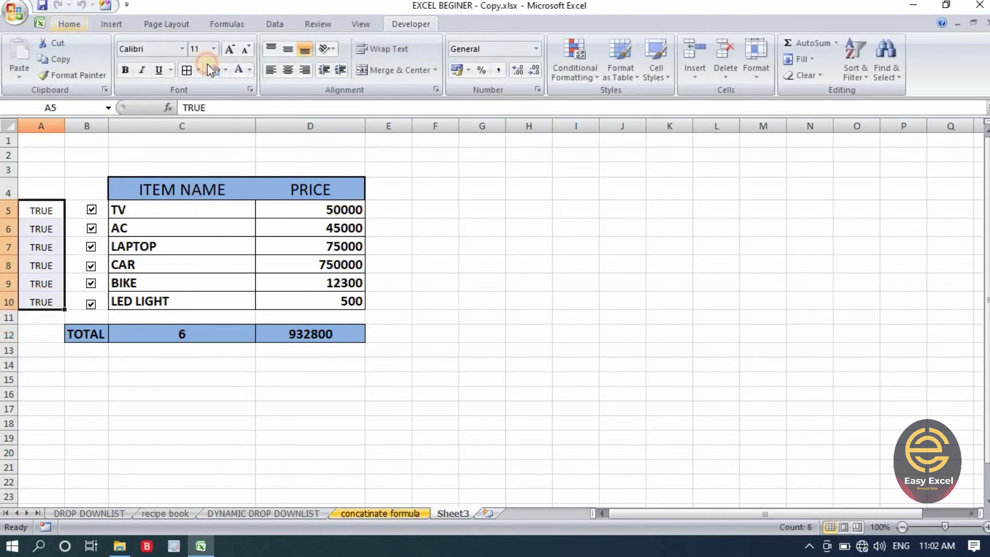
{"action": "left_click", "coordinate": [240, 71]}
{"action": "left_click", "coordinate": [458, 230]}
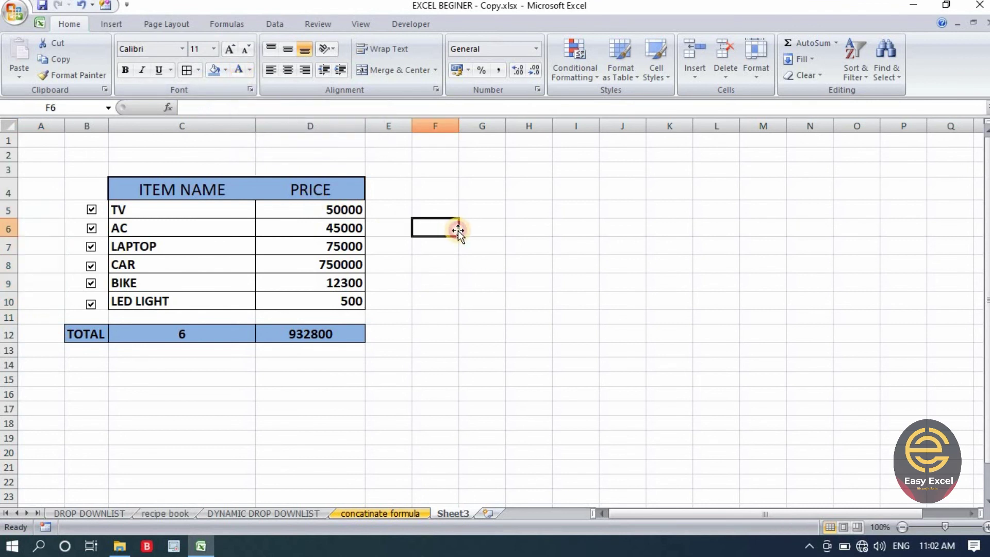
Step: Untick every item, then re-tick only BIKE and CAR, giving totals 2 and 762300
{"action": "left_click", "coordinate": [91, 209]}
{"action": "left_click", "coordinate": [92, 227]}
{"action": "left_click", "coordinate": [90, 247]}
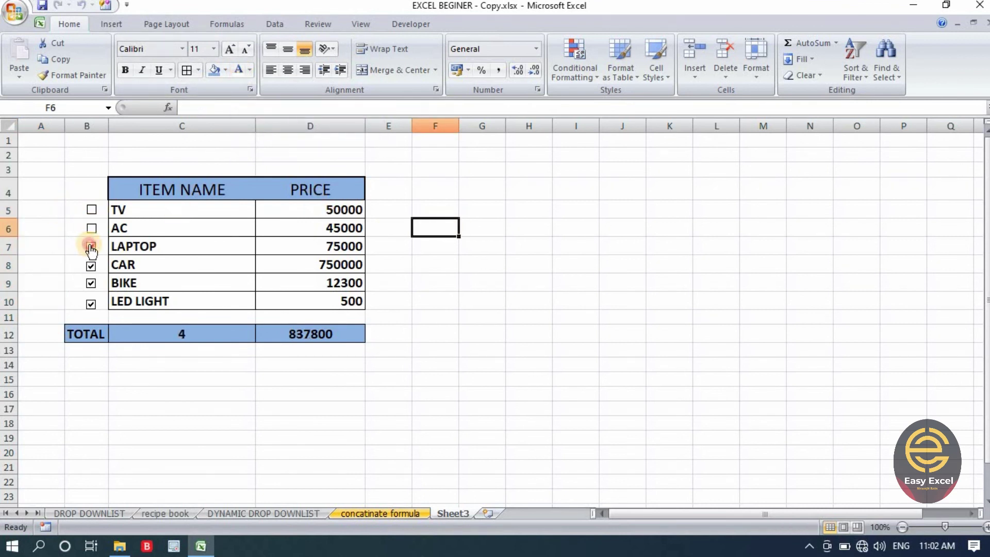
{"action": "left_click", "coordinate": [90, 265]}
{"action": "left_click", "coordinate": [91, 283]}
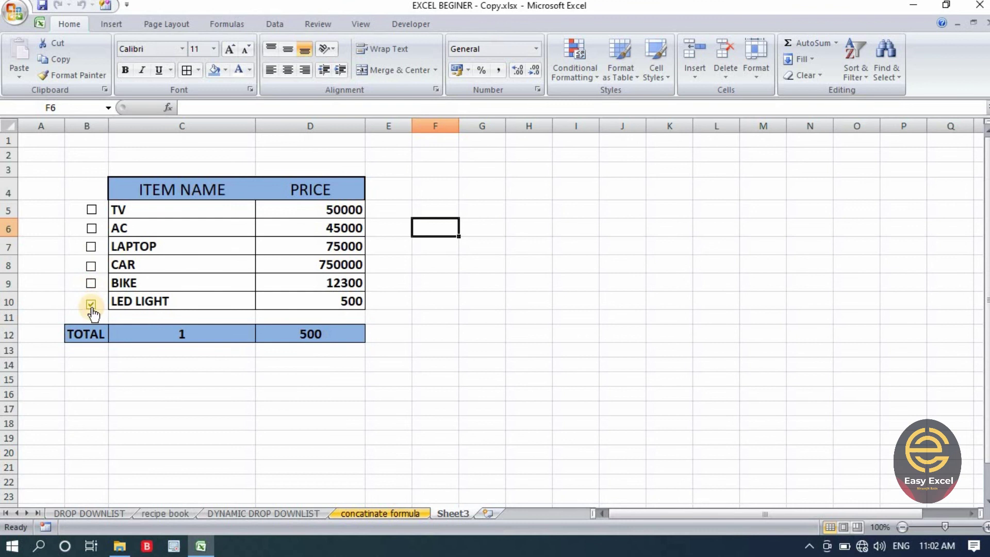
{"action": "left_click", "coordinate": [90, 304]}
{"action": "left_click", "coordinate": [91, 282]}
{"action": "left_click", "coordinate": [90, 266]}
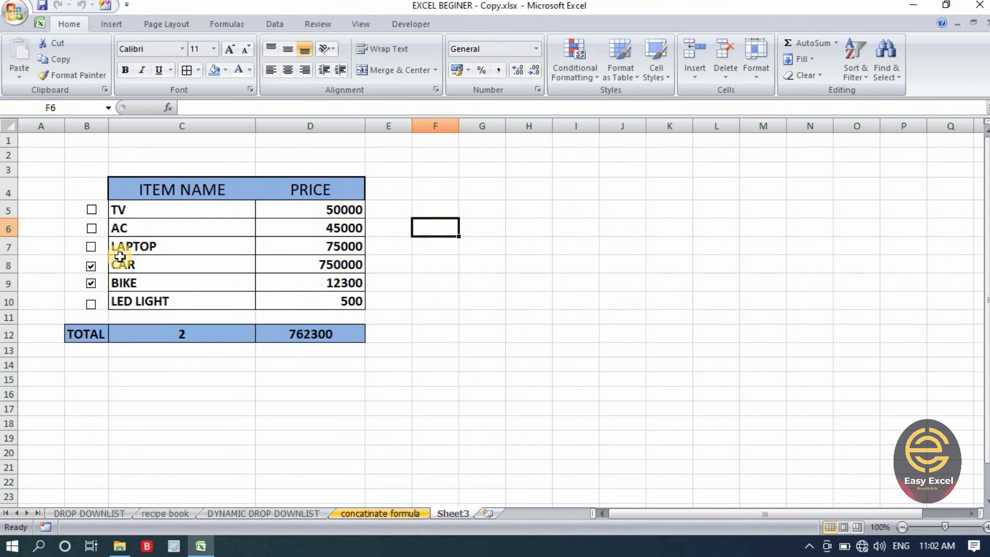